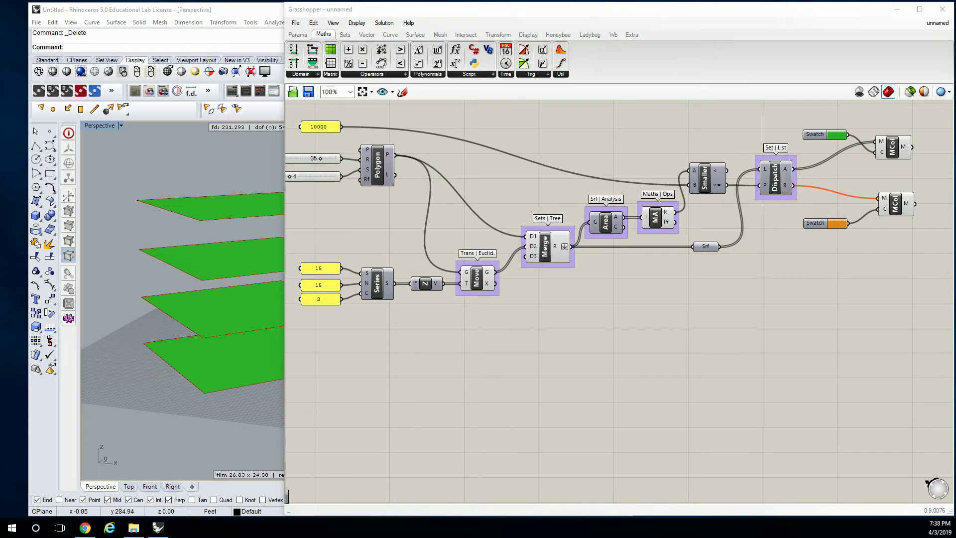
# Narrow the Grasshopper window to reveal more of the Rhino viewport, and set the Series component's count panel to 4
pyautogui.moveTo(285, 205); pyautogui.dragTo(396, 204)
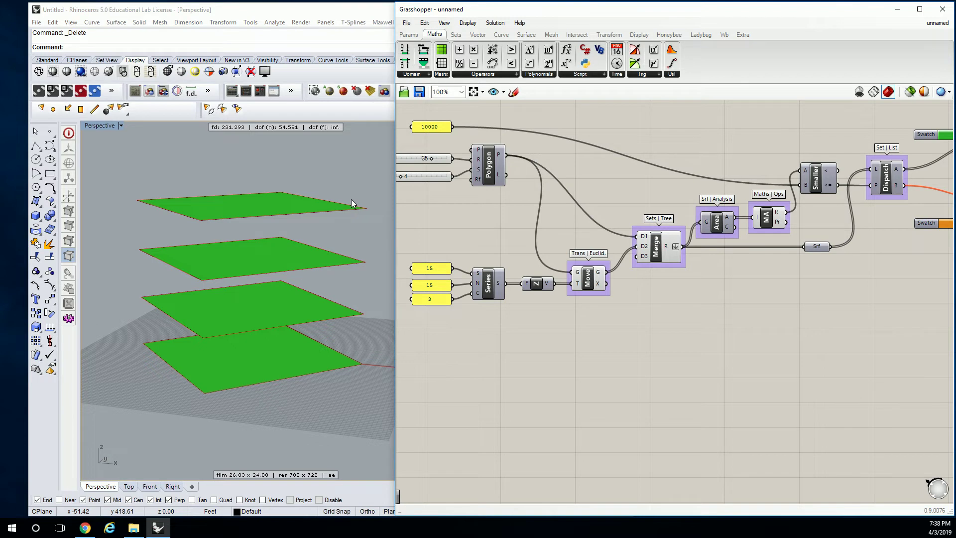
pyautogui.moveTo(479, 205); pyautogui.dragTo(512, 212, button='right')
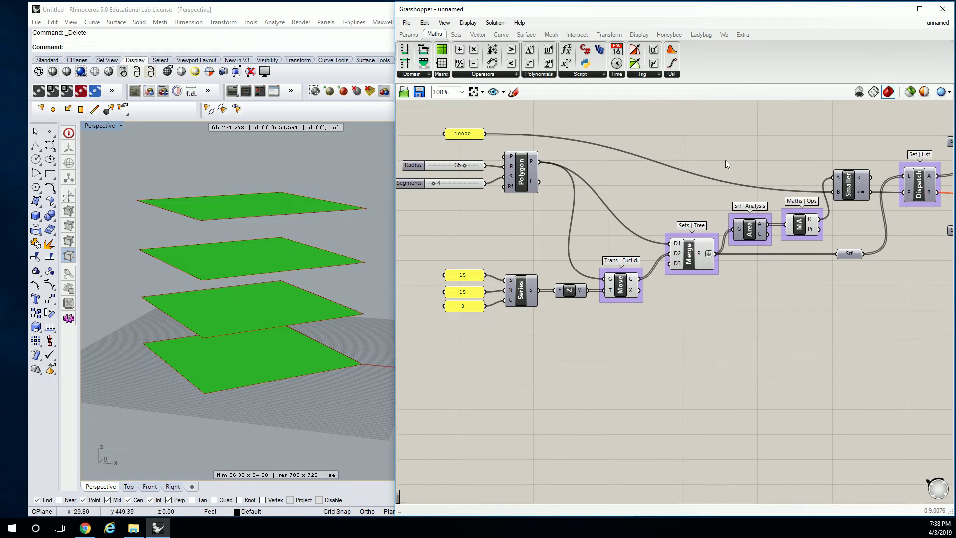
pyautogui.click(696, 268)
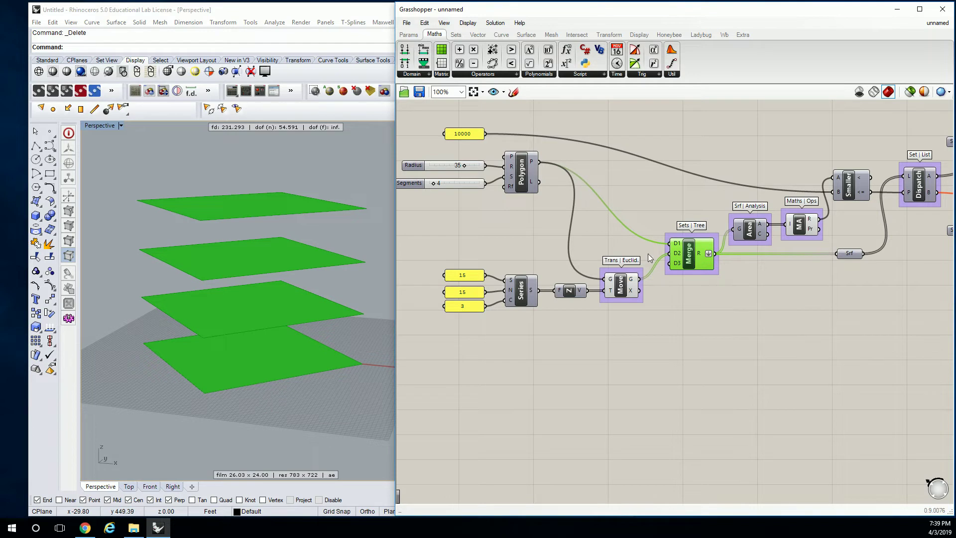
pyautogui.click(528, 250)
pyautogui.doubleClick(466, 306)
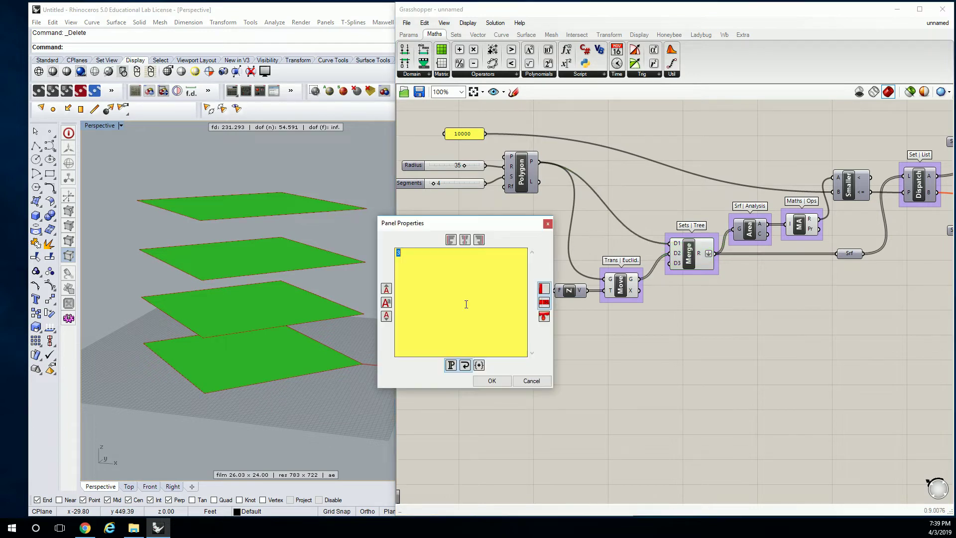
pyautogui.write('4')
pyautogui.press('Return')
pyautogui.click(495, 379)
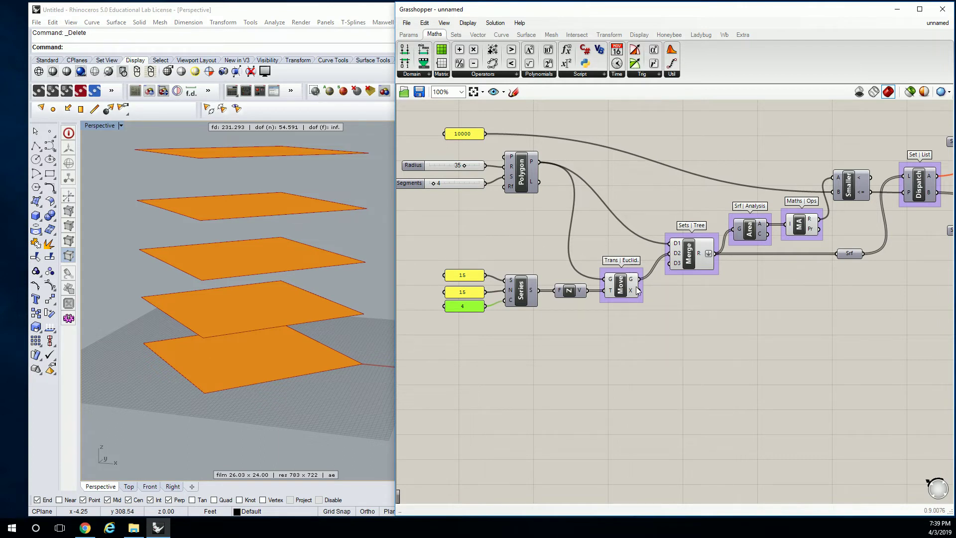
# Check the Move component's geometry output and add a Partition List component below the Merge component
pyautogui.moveTo(631, 282)
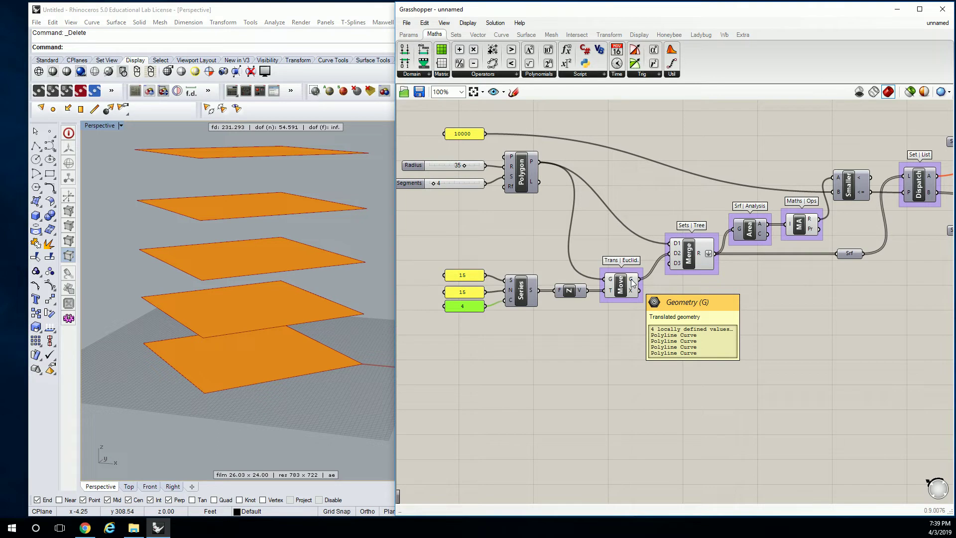
pyautogui.click(454, 36)
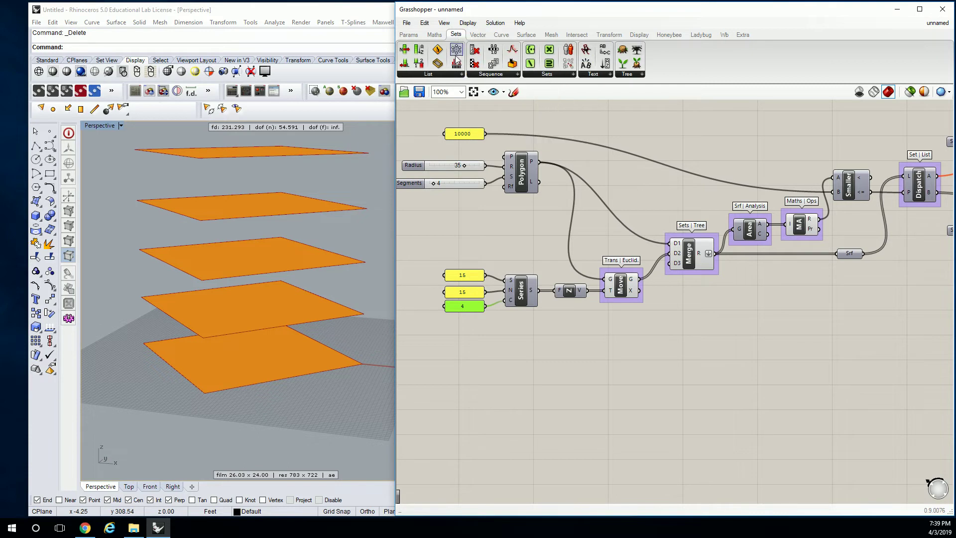
pyautogui.click(456, 74)
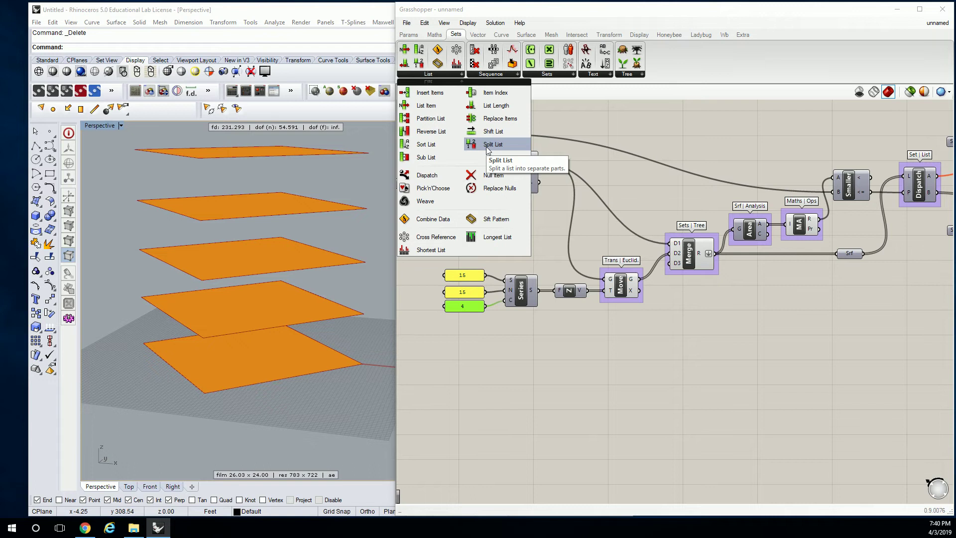
pyautogui.click(438, 122)
pyautogui.click(672, 347)
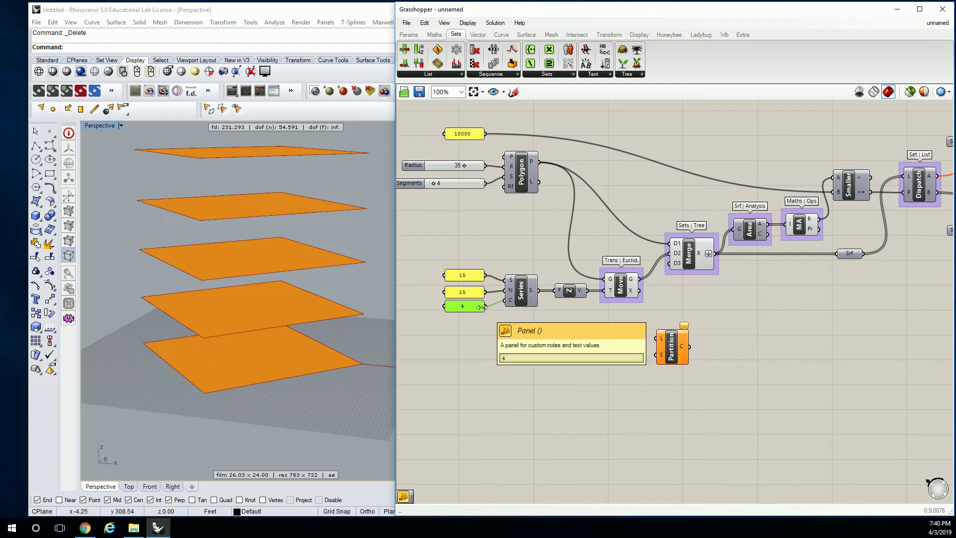
# Wire the count panel into the Partition List size input and the Move geometry into its list input
pyautogui.moveTo(485, 305); pyautogui.dragTo(661, 340)
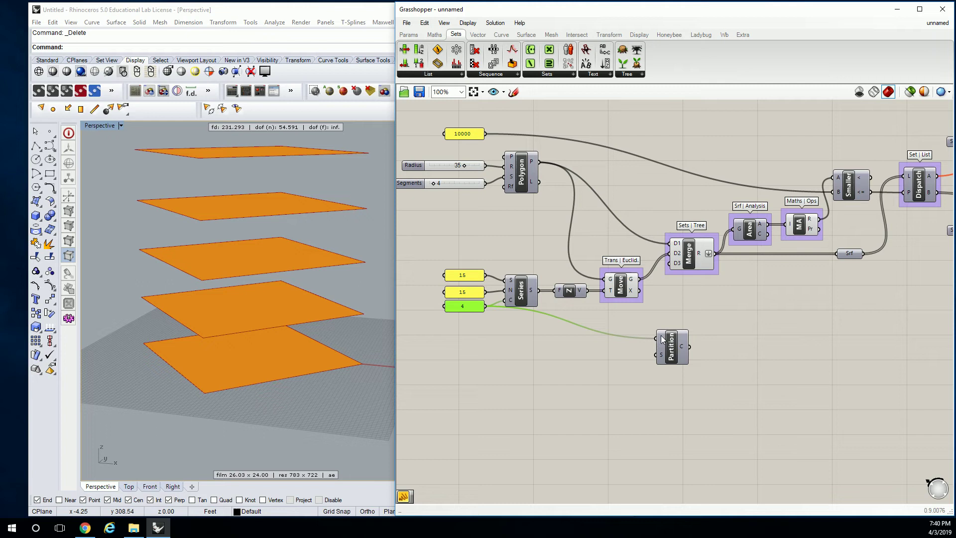
pyautogui.keyDown('ctrl'); pyautogui.moveTo(654, 342); pyautogui.dragTo(559, 370); pyautogui.keyUp('ctrl')
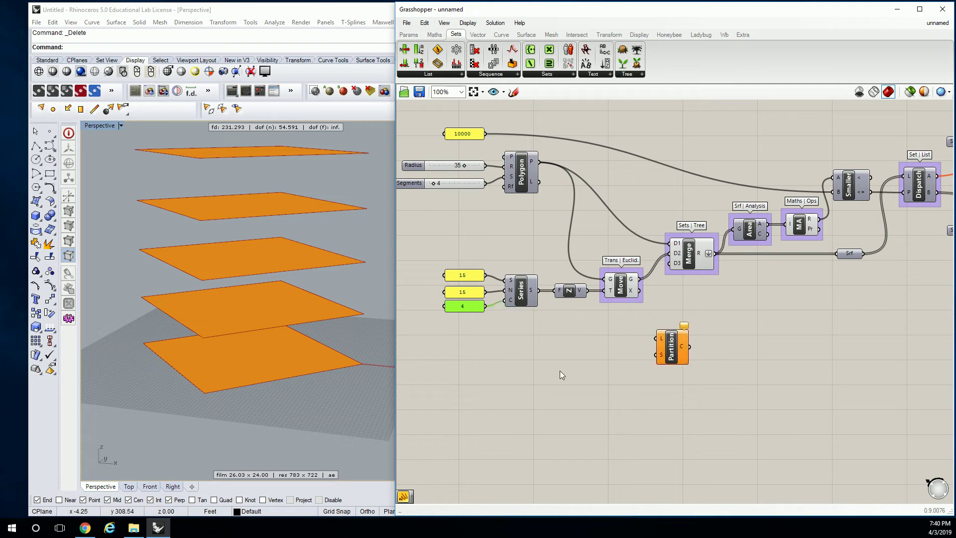
pyautogui.click(497, 320)
pyautogui.moveTo(486, 306); pyautogui.dragTo(656, 355)
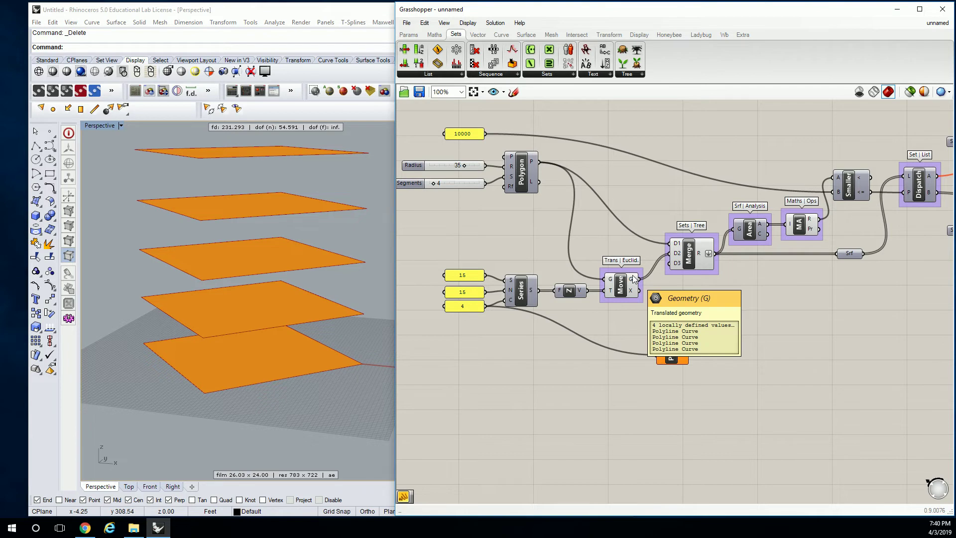
pyautogui.moveTo(643, 280); pyautogui.dragTo(656, 338)
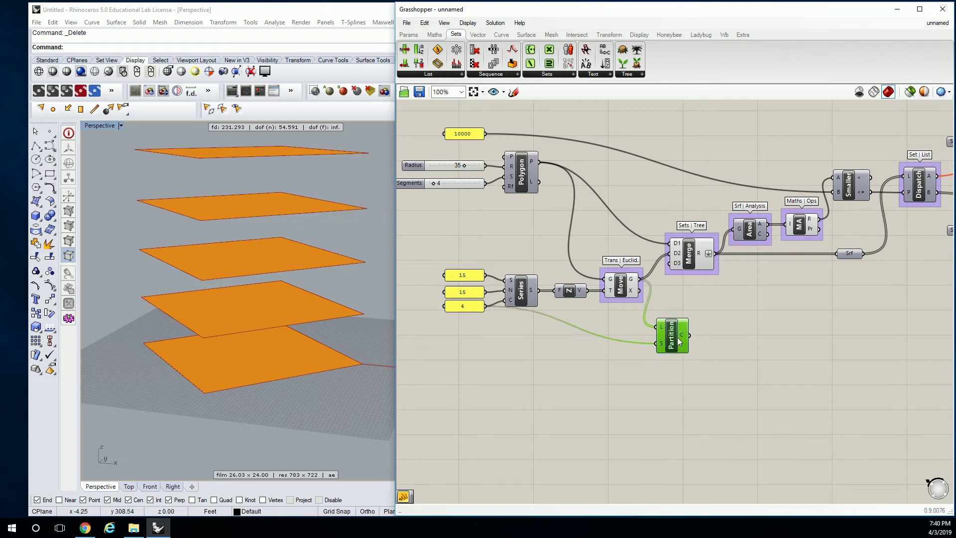
pyautogui.moveTo(685, 330)
pyautogui.rightClick(660, 344)
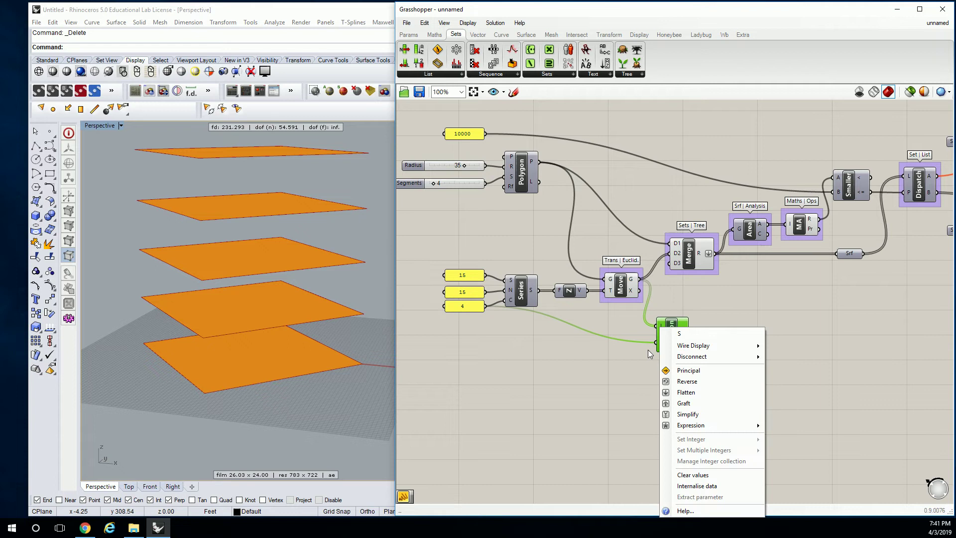
pyautogui.moveTo(738, 431)
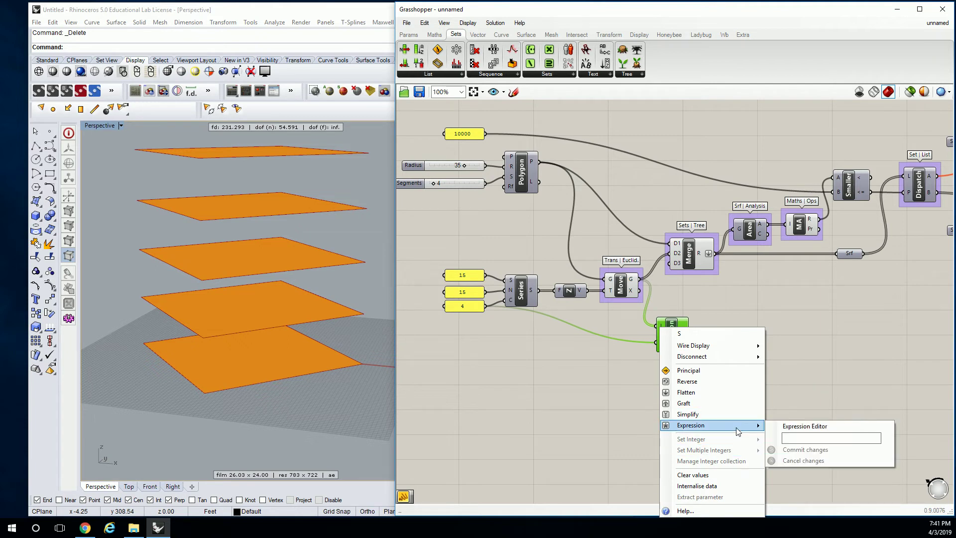
pyautogui.click(491, 339)
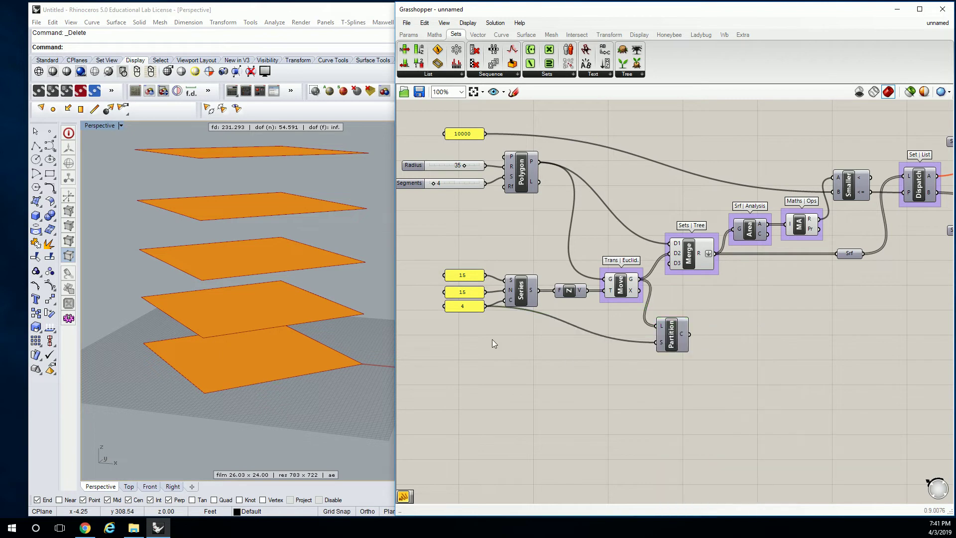
# Add a Subtraction component before the Partition List and feed the Series count panel into its A input
pyautogui.click(434, 34)
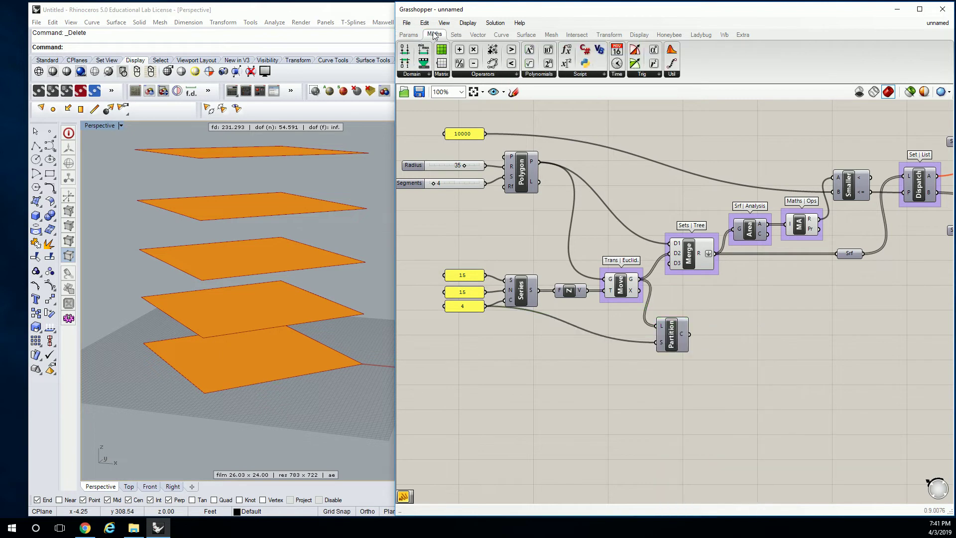
pyautogui.click(515, 74)
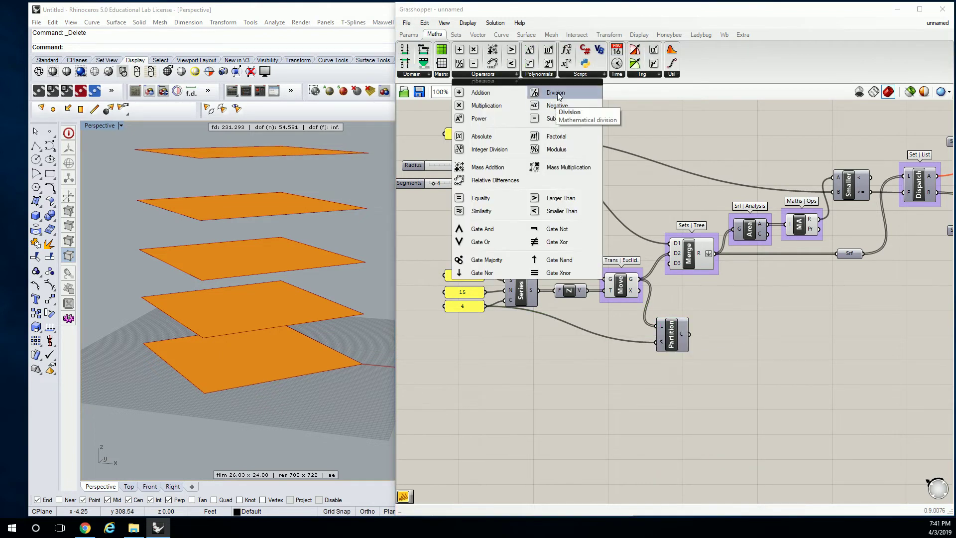
pyautogui.moveTo(541, 119); pyautogui.dragTo(601, 335)
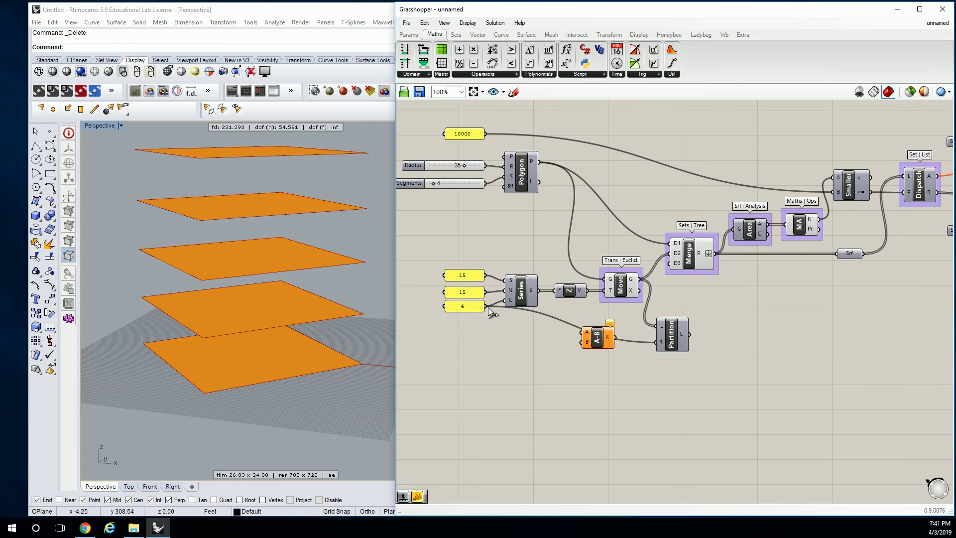
pyautogui.moveTo(486, 307); pyautogui.dragTo(583, 342)
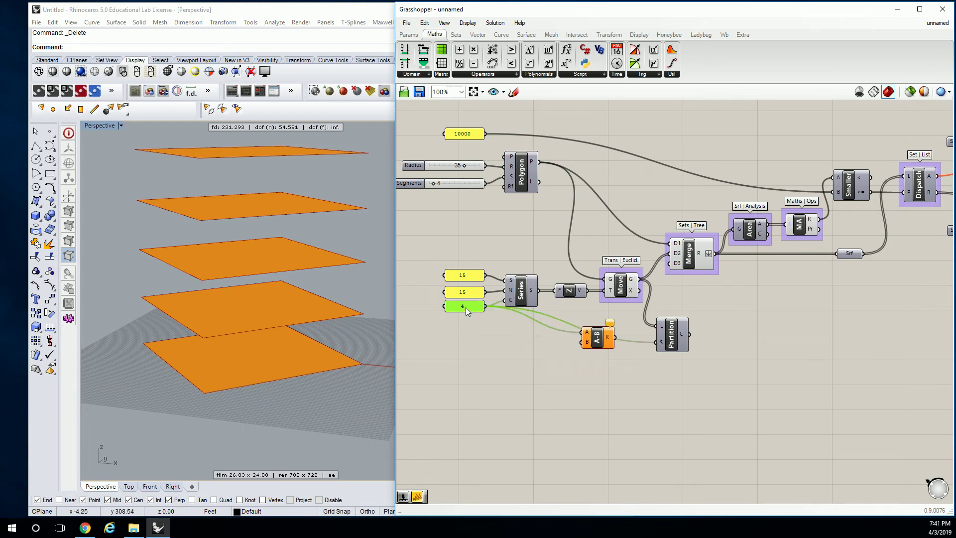
# Feed a copy of the count panel set to 1 into Subtraction B, and use the result as the Partition List size
pyautogui.keyDown('alt'); pyautogui.moveTo(465, 306); pyautogui.dragTo(560, 342); pyautogui.keyUp('alt')
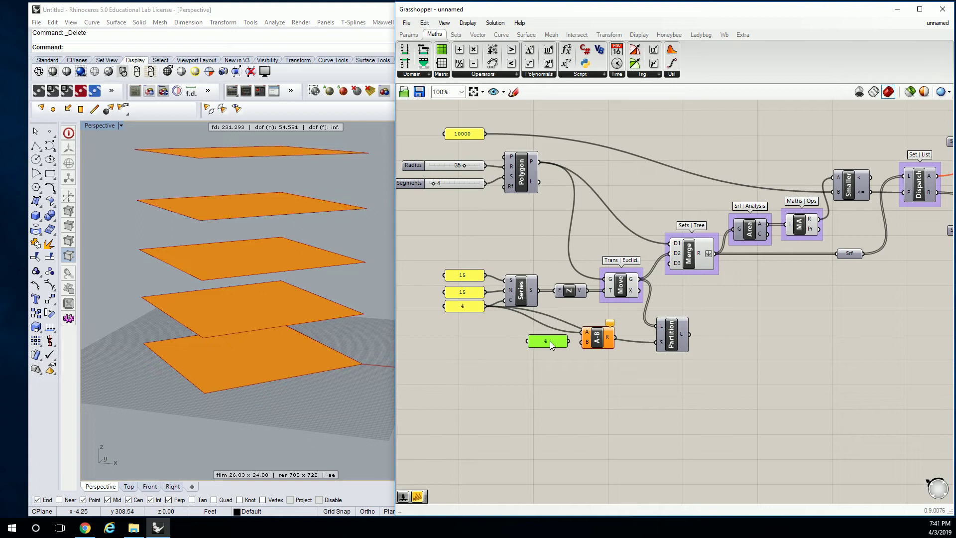
pyautogui.doubleClick(550, 342)
pyautogui.write('1')
pyautogui.click(576, 418)
pyautogui.moveTo(568, 341); pyautogui.dragTo(656, 342)
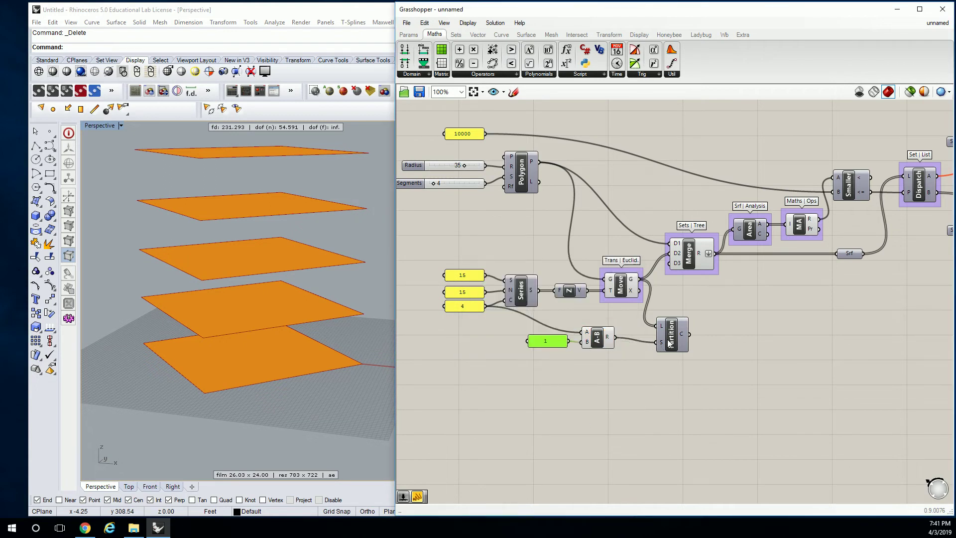
# Turn on the Partition List component's preview and select it to inspect its chunks output
pyautogui.click(678, 336)
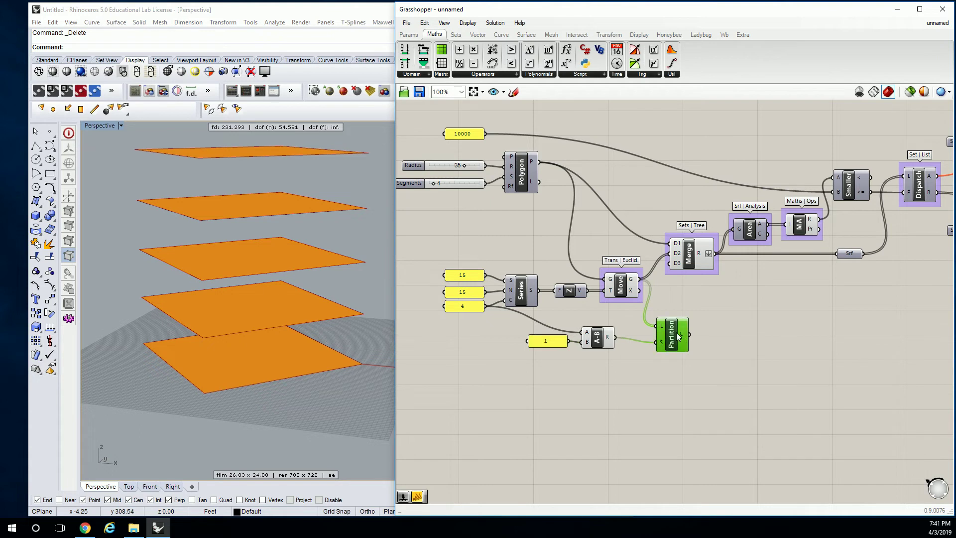
pyautogui.rightClick(675, 337)
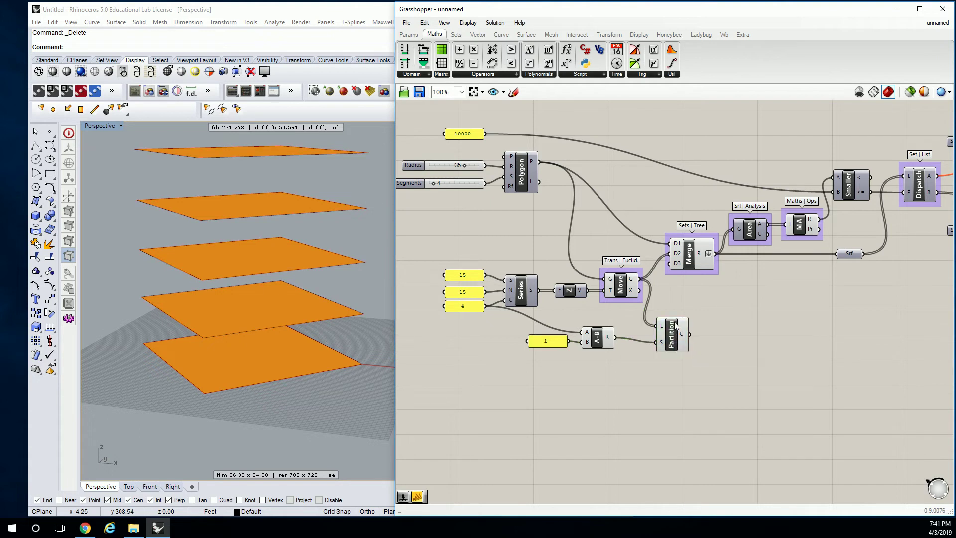
pyautogui.click(676, 328)
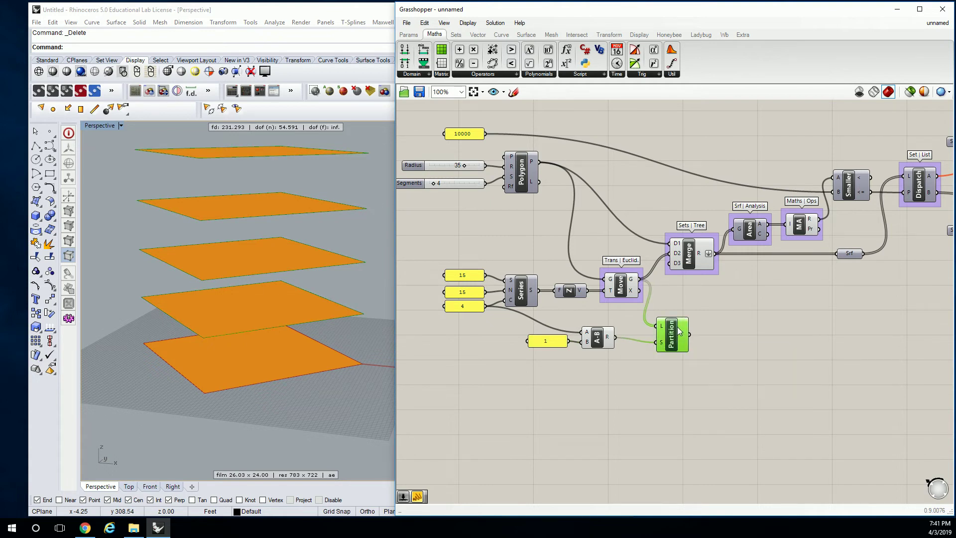
pyautogui.moveTo(684, 338)
# Add an Explode Tree component beside the Partition List component
pyautogui.click(456, 35)
pyautogui.click(633, 76)
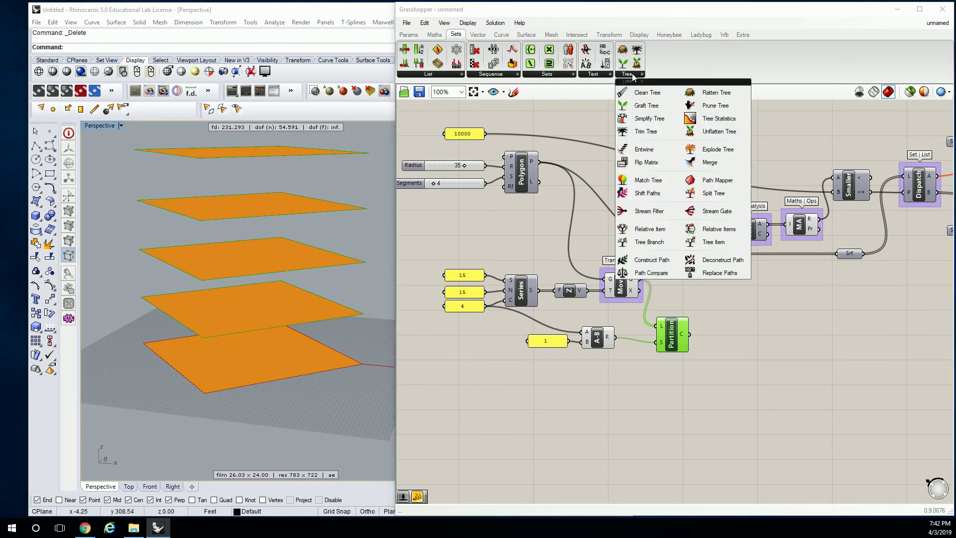
pyautogui.click(730, 149)
pyautogui.click(713, 348)
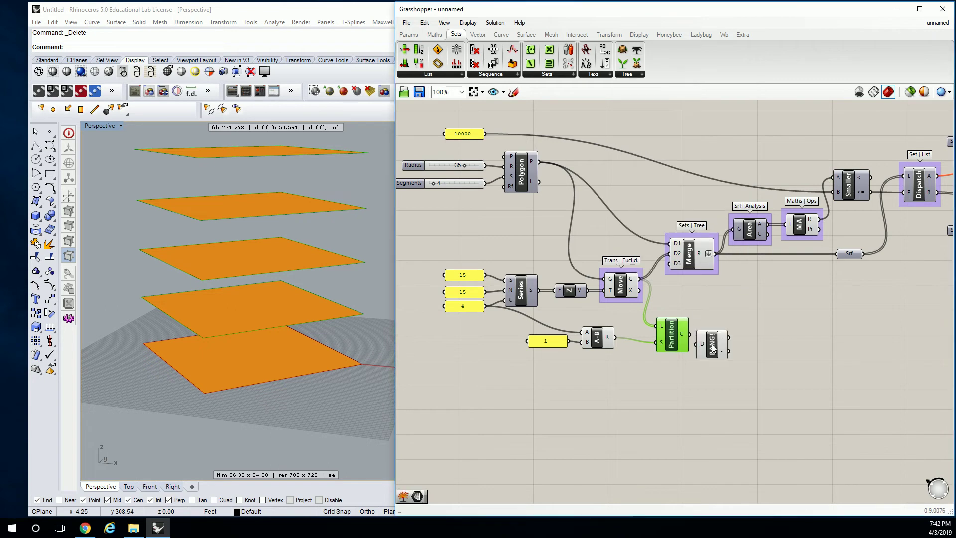
# Shift the Merge component and everything downstream to the right, and reposition the Explode Tree component in the freed space
pyautogui.moveTo(862, 253); pyautogui.dragTo(671, 269, button='right')
pyautogui.scroll(-2, 831, 239)
pyautogui.moveTo(858, 160); pyautogui.dragTo(616, 275)
pyautogui.moveTo(579, 306); pyautogui.dragTo(686, 298, button='right')
pyautogui.scroll(2, 686, 298)
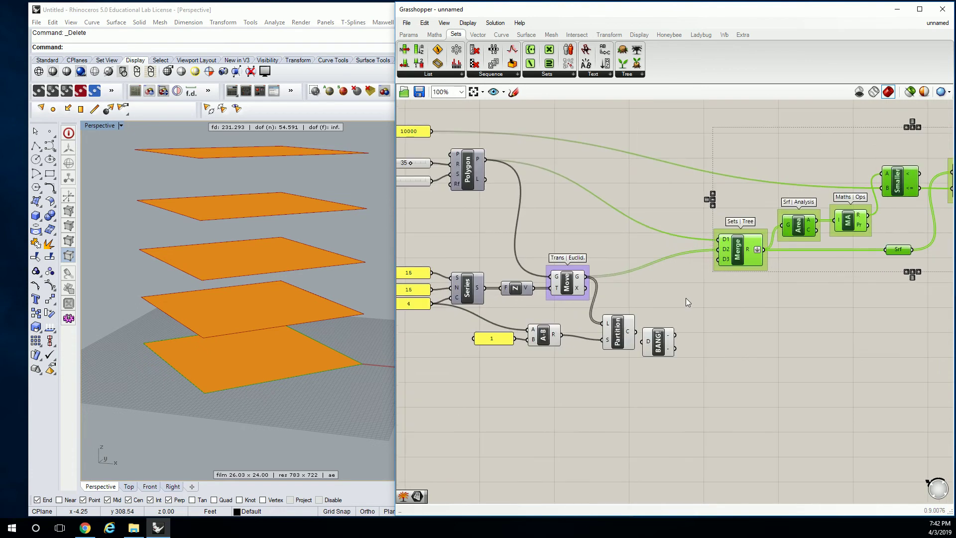
pyautogui.moveTo(671, 347); pyautogui.dragTo(683, 293)
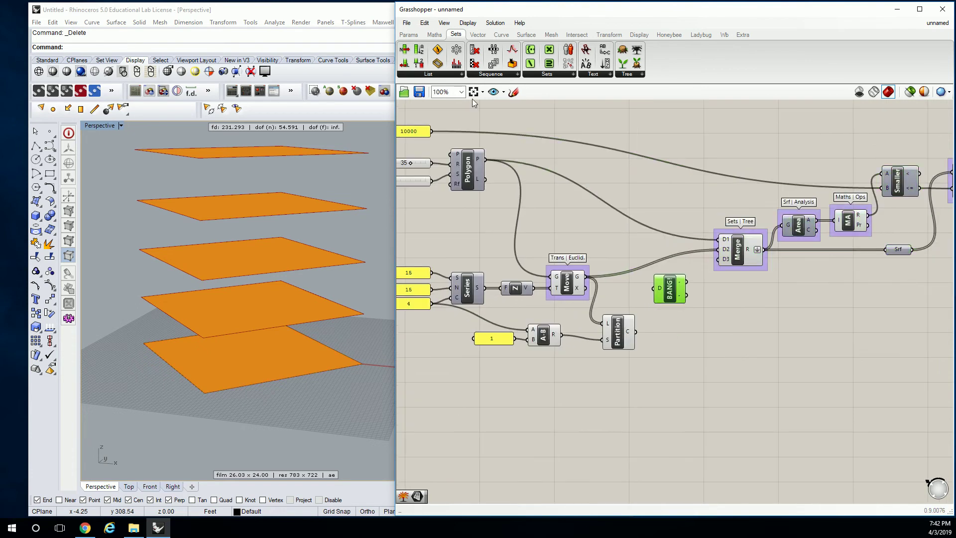
# Show the Partition List output in a new panel below it, and feed the same output into Explode Tree
pyautogui.click(408, 34)
pyautogui.moveTo(534, 63); pyautogui.dragTo(683, 386)
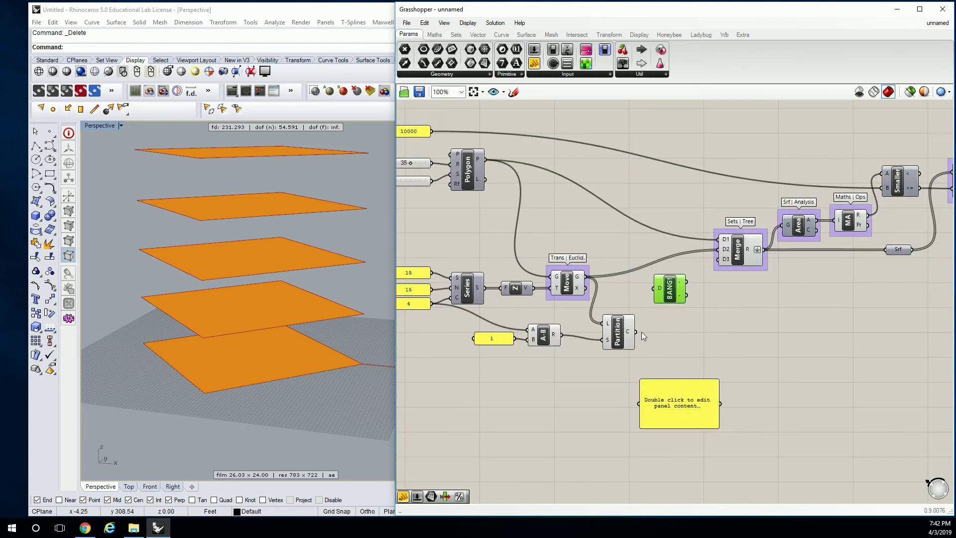
pyautogui.moveTo(640, 332); pyautogui.dragTo(692, 444)
pyautogui.click(695, 336)
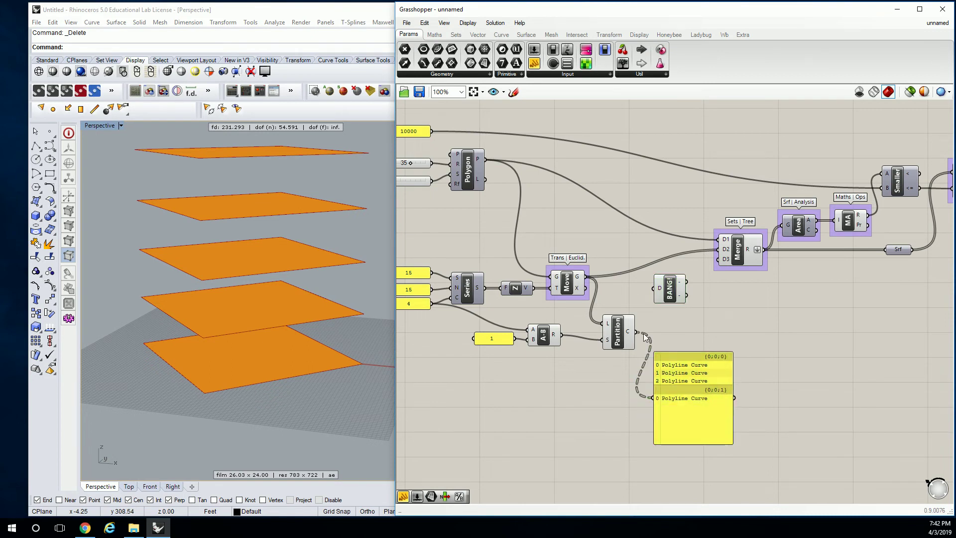
pyautogui.moveTo(642, 332); pyautogui.dragTo(675, 317)
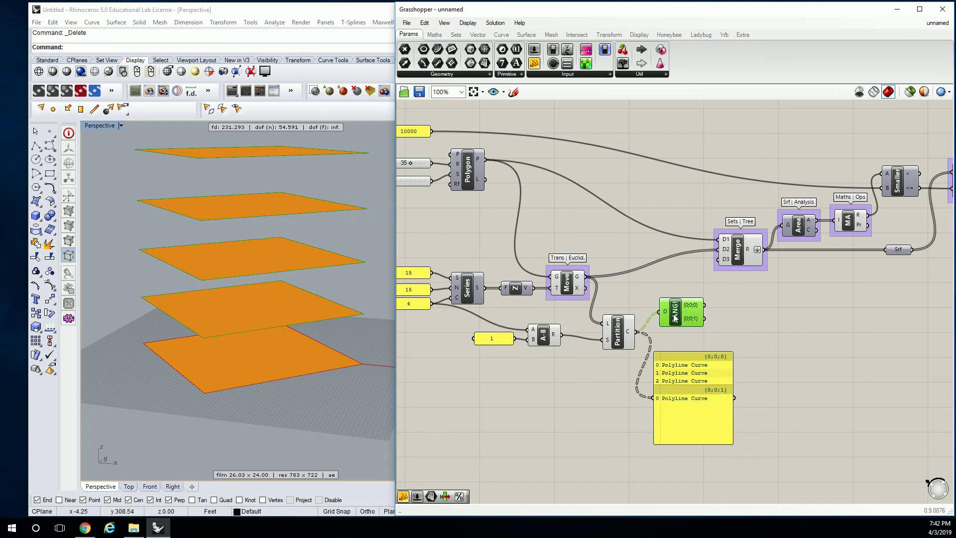
# Add a panel beside Explode Tree and wire the {0;0;0} branch output into it
pyautogui.click(533, 63)
pyautogui.click(792, 329)
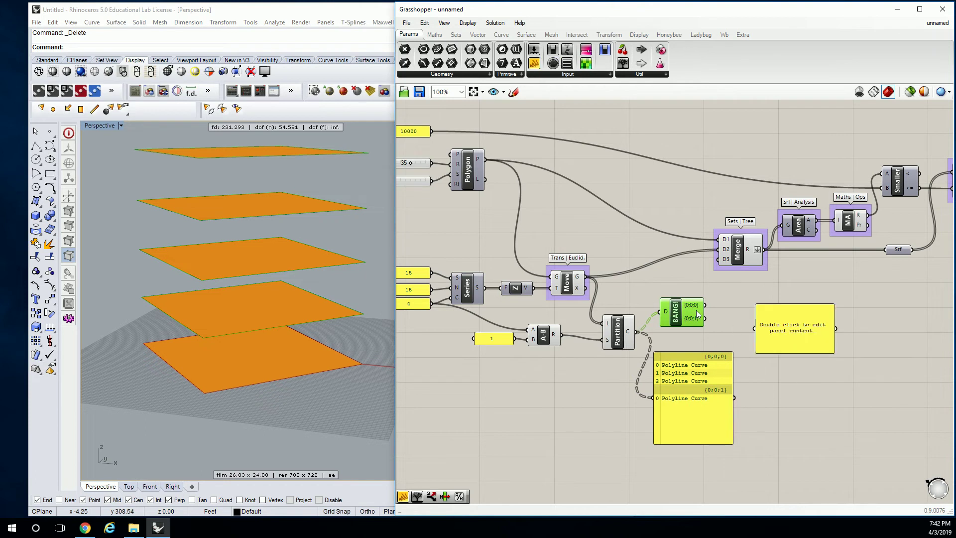
pyautogui.moveTo(690, 309)
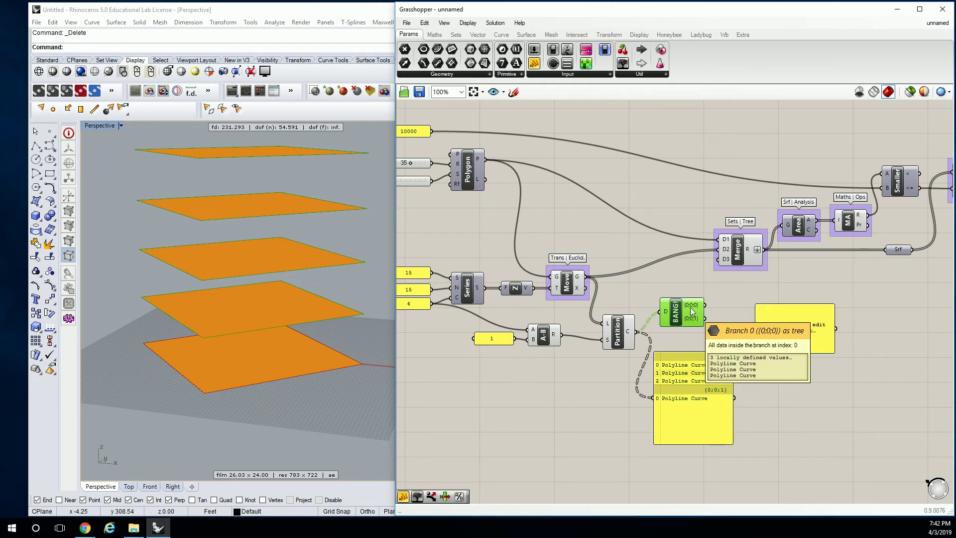
pyautogui.moveTo(704, 305); pyautogui.dragTo(733, 309)
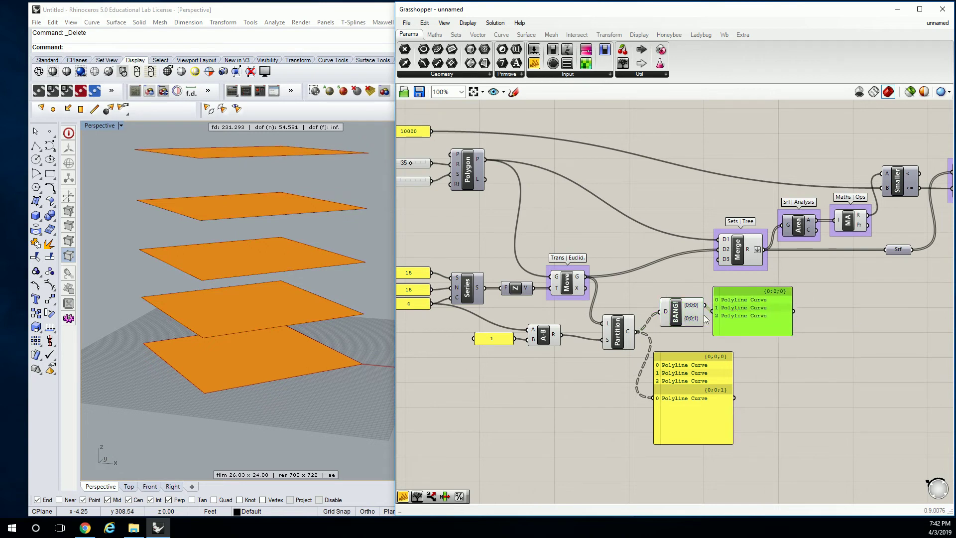
# Delete the panel beside Explode Tree and feed its {0;0;0} branch into Merge input D2, replacing the Move geometry
pyautogui.click(733, 280)
pyautogui.click(742, 293)
pyautogui.press('Delete')
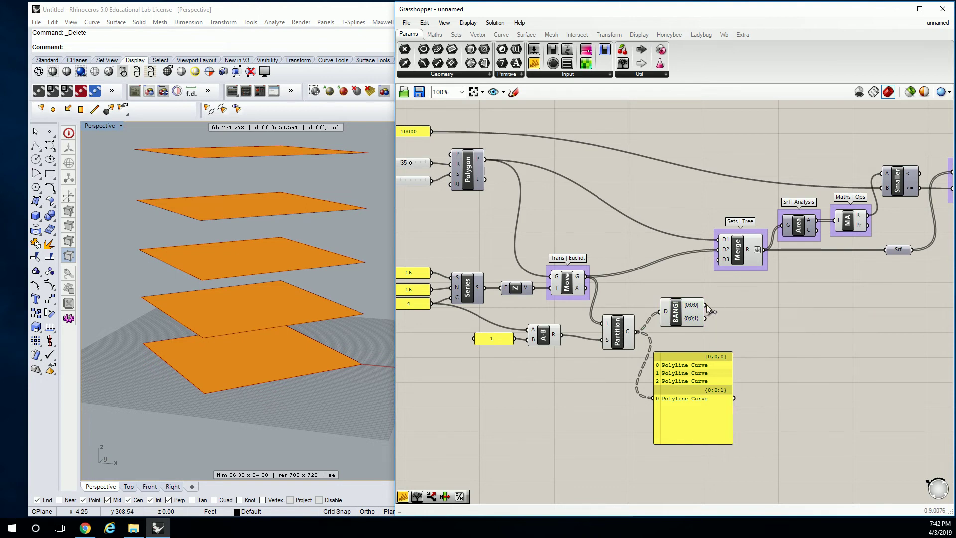
pyautogui.moveTo(707, 306); pyautogui.dragTo(719, 249)
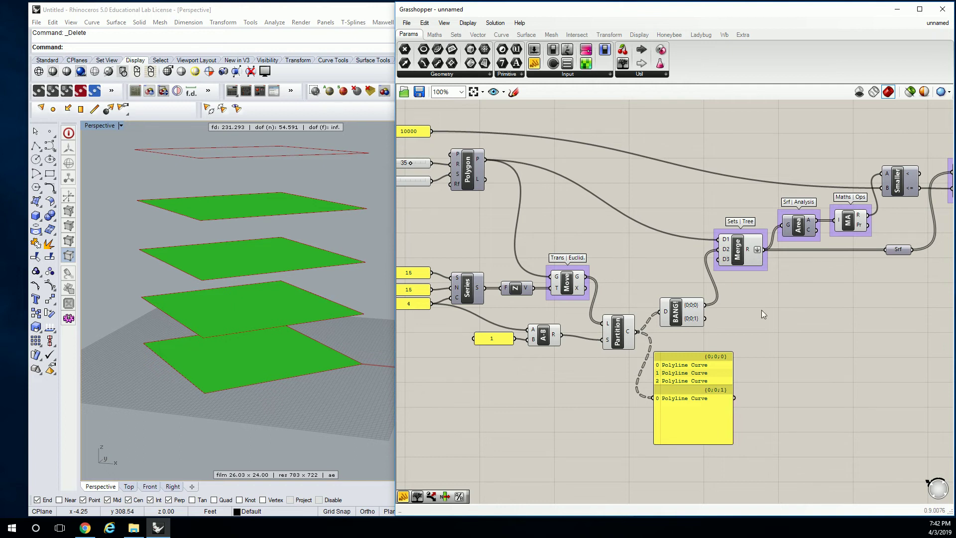
# Add two extra branch outputs to the Explode Tree component
pyautogui.scroll(3, 577, 330)
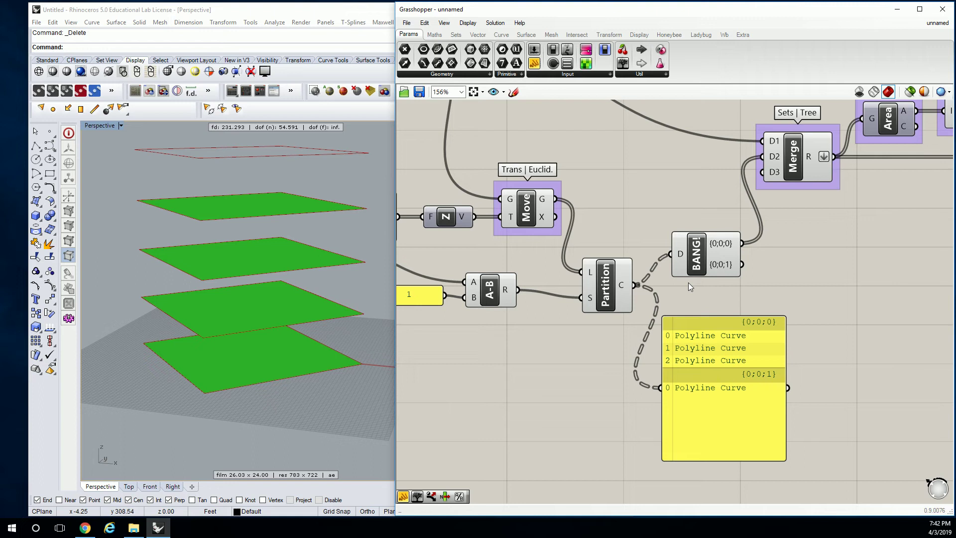
pyautogui.scroll(7, 688, 282)
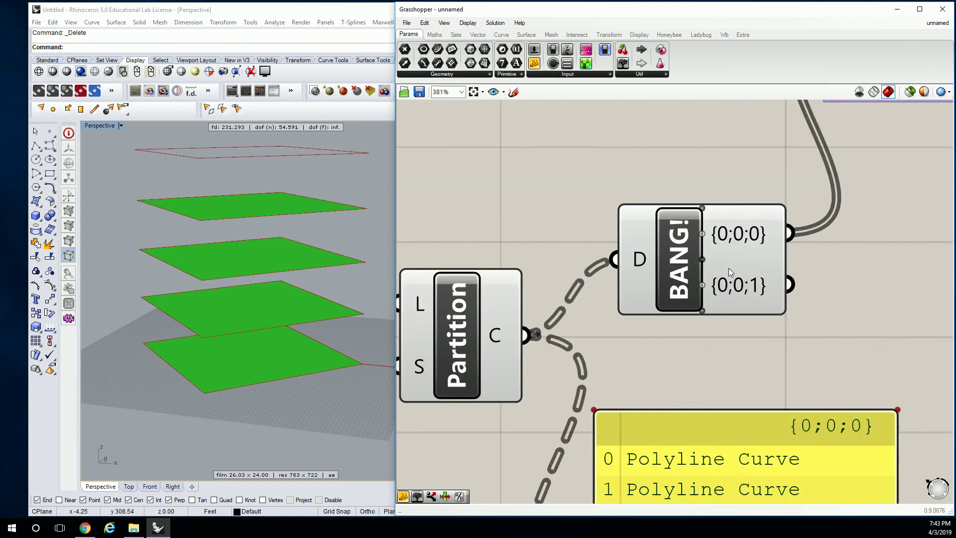
pyautogui.click(687, 339)
pyautogui.click(687, 339)
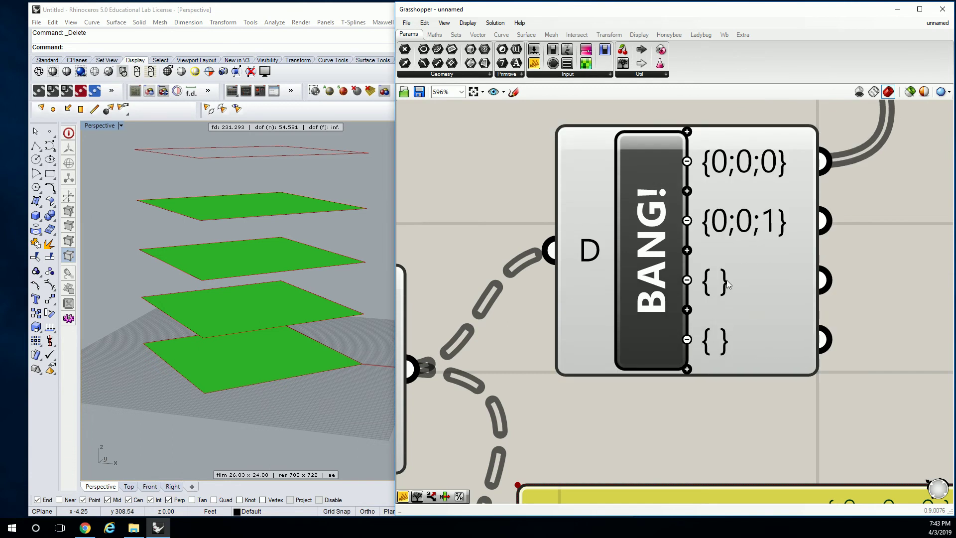
pyautogui.scroll(-3, 727, 280)
pyautogui.scroll(2, 670, 205)
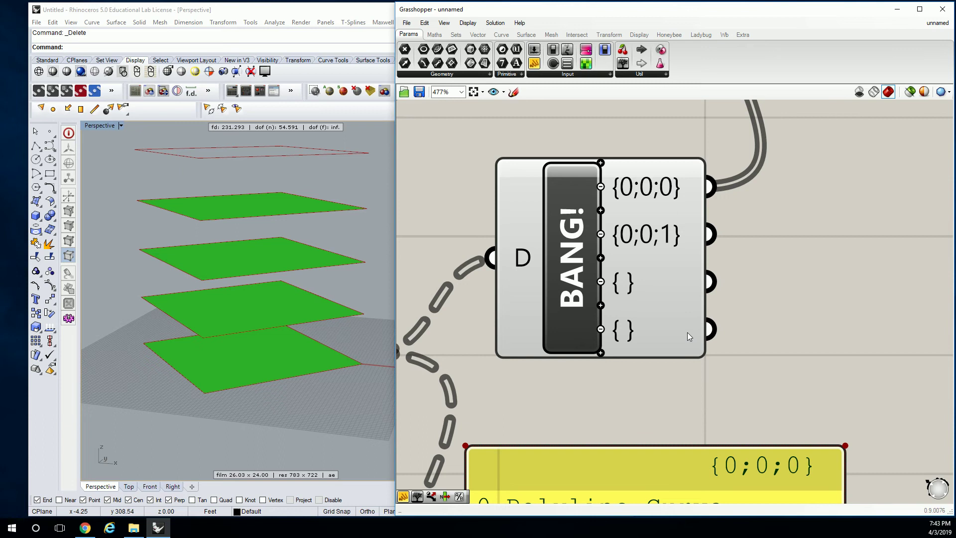
pyautogui.scroll(-2, 636, 291)
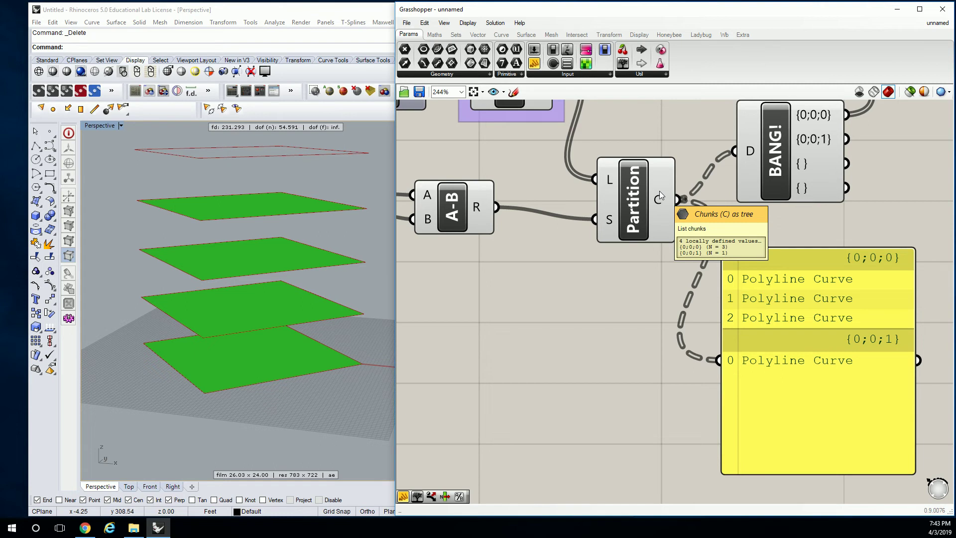
# Delete the panel that shows the Partition List output
pyautogui.scroll(-2, 760, 251)
pyautogui.click(766, 297)
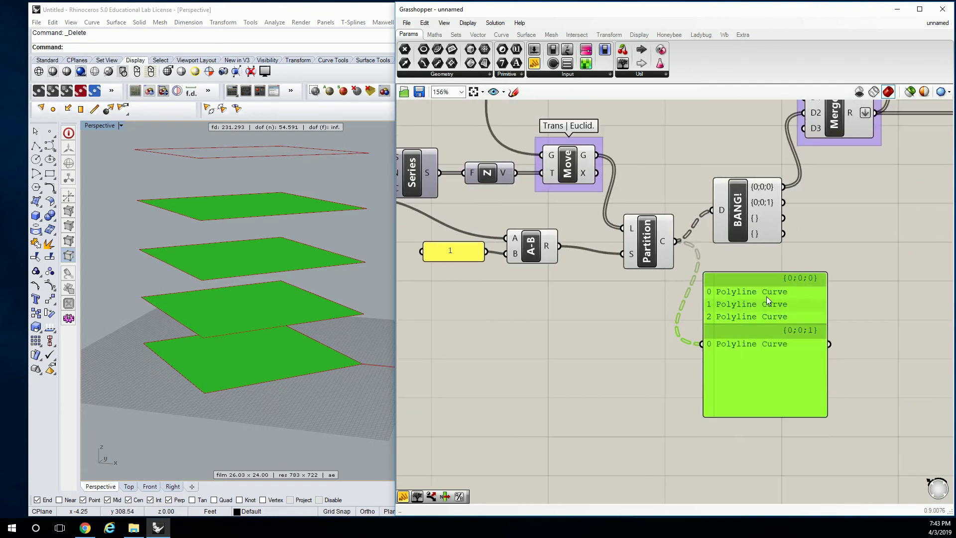
pyautogui.press('Delete')
# Remove the two empty branch outputs from Explode Tree, keeping {0;0;0} and {0;0;1}
pyautogui.scroll(3, 732, 229)
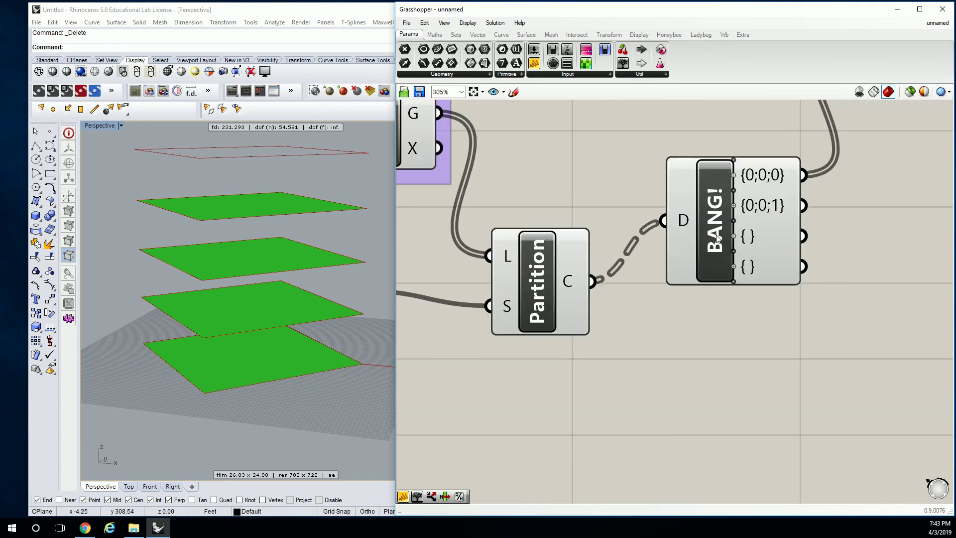
pyautogui.click(733, 235)
pyautogui.click(733, 249)
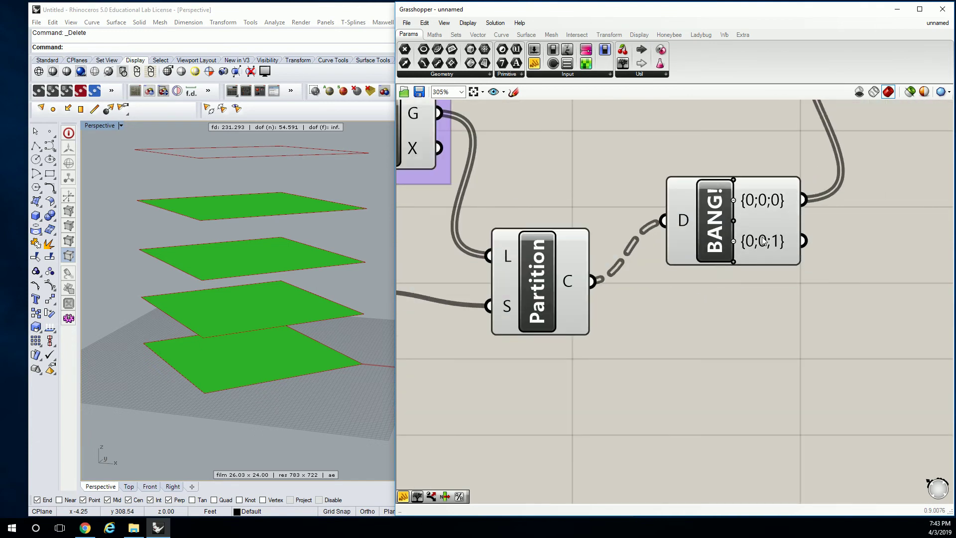
# Tidy the layout by placing Partition List, the subtraction with its panel, and Explode Tree compactly after the Move component
pyautogui.scroll(-2, 730, 268)
pyautogui.scroll(-2, 729, 268)
pyautogui.click(672, 253)
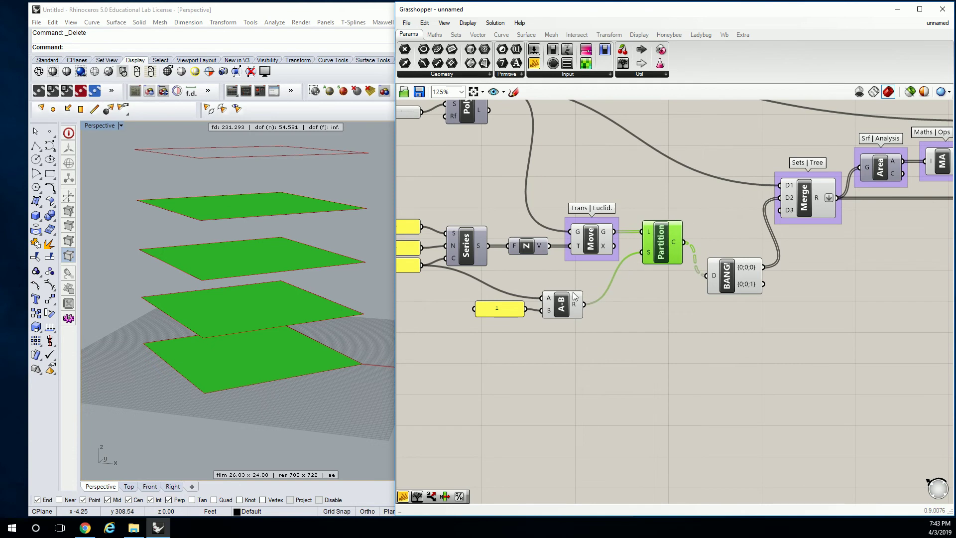
pyautogui.moveTo(572, 294); pyautogui.dragTo(627, 291, button='right')
pyautogui.moveTo(650, 328); pyautogui.dragTo(652, 287)
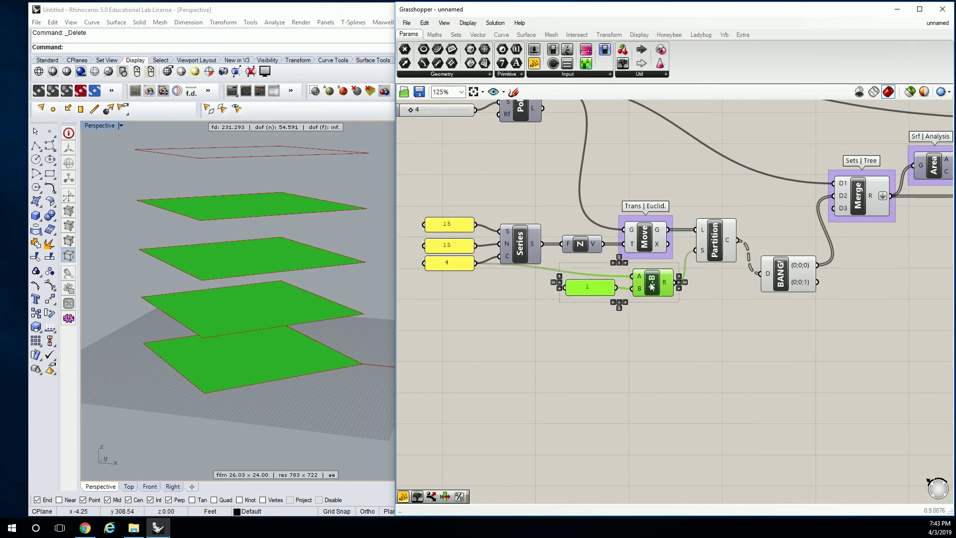
pyautogui.moveTo(782, 281); pyautogui.dragTo(771, 243)
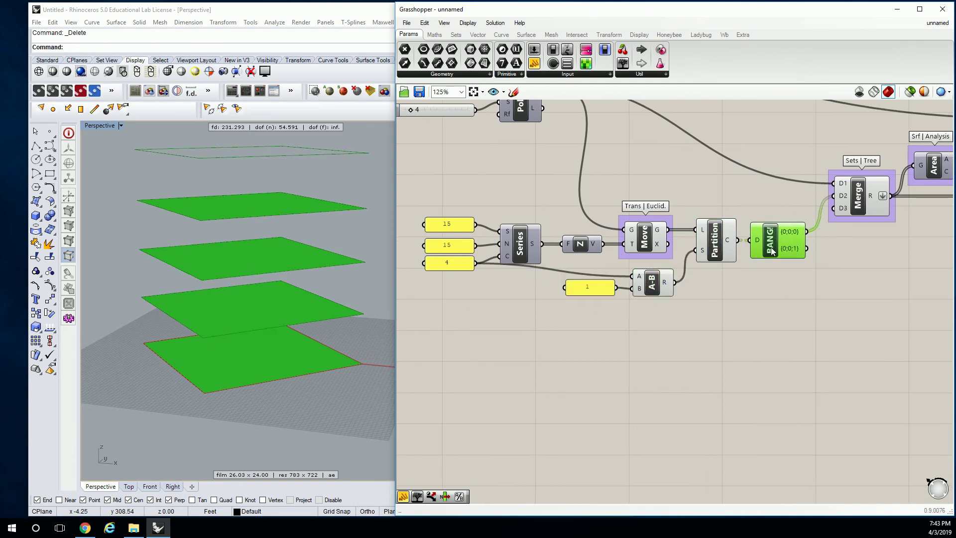
# Group the Partition List component and label the group "Set | List"
pyautogui.moveTo(742, 298); pyautogui.dragTo(738, 299, button='right')
pyautogui.click(709, 239)
pyautogui.hotkey('ctrl', 'g')
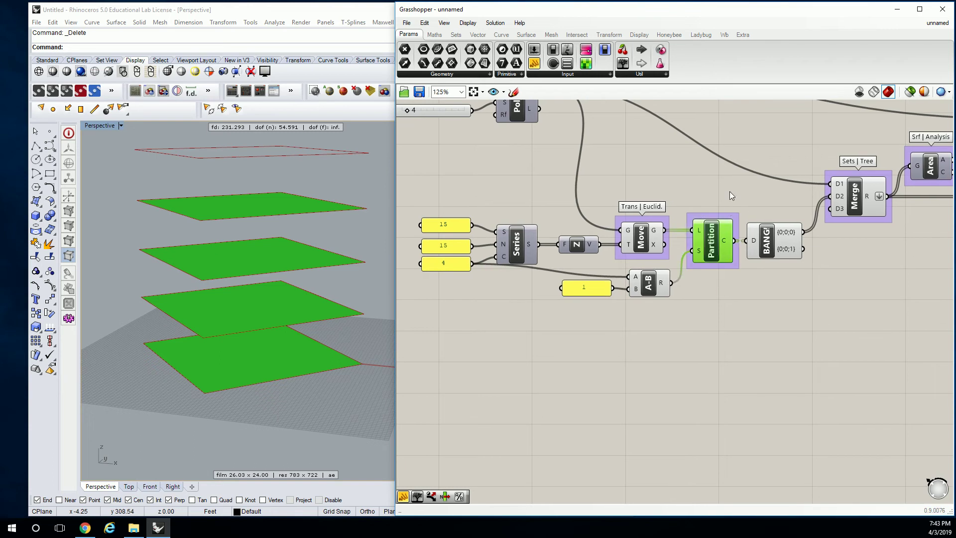
pyautogui.rightClick(724, 216)
pyautogui.write('Set')
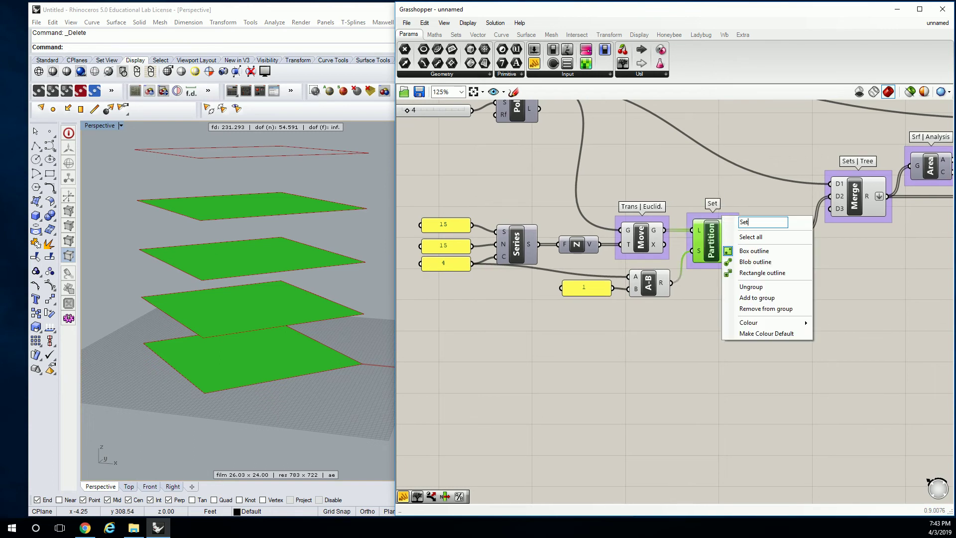
pyautogui.write(' | List')
pyautogui.press('Return')
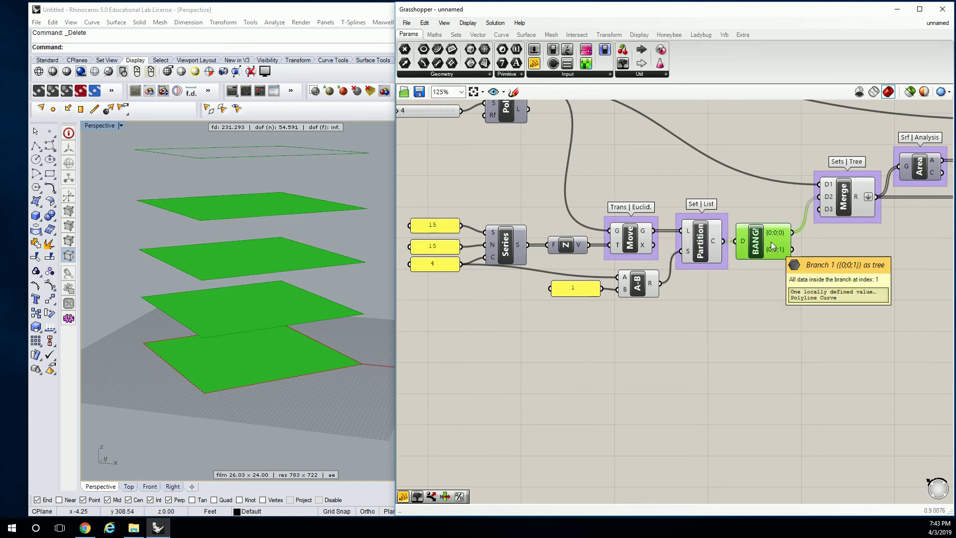
# Group the Explode Tree component and label the group "Sets | Tree"
pyautogui.click(751, 187)
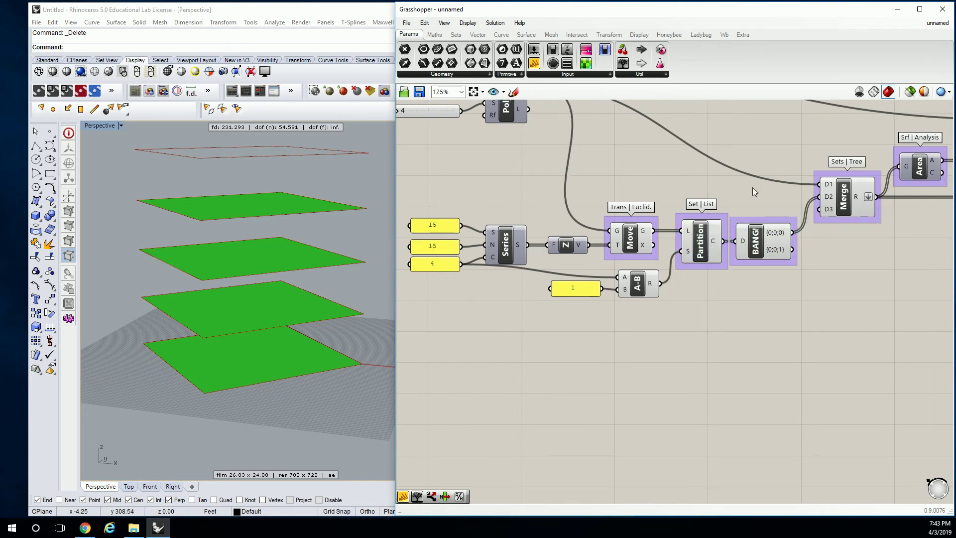
pyautogui.click(455, 35)
pyautogui.click(630, 74)
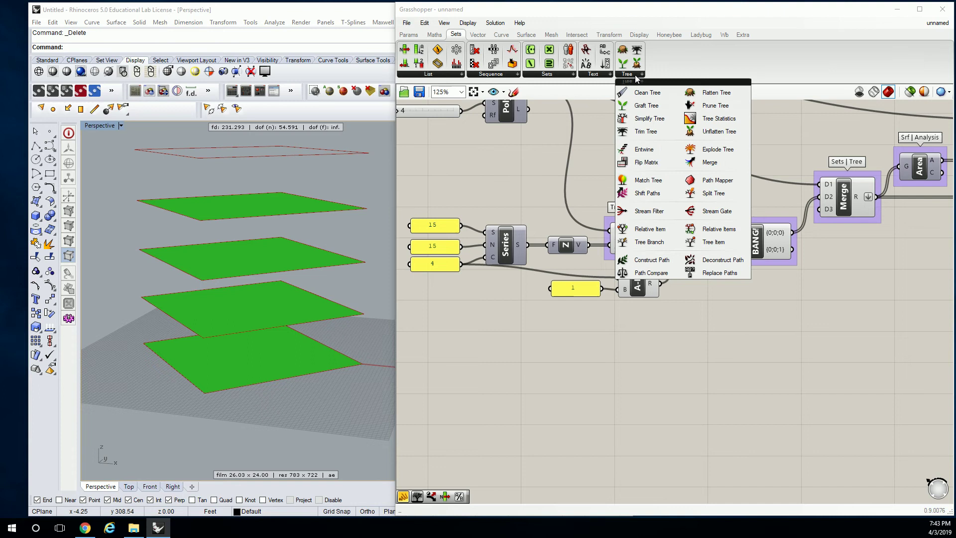
pyautogui.rightClick(775, 220)
pyautogui.write('Sets | S')
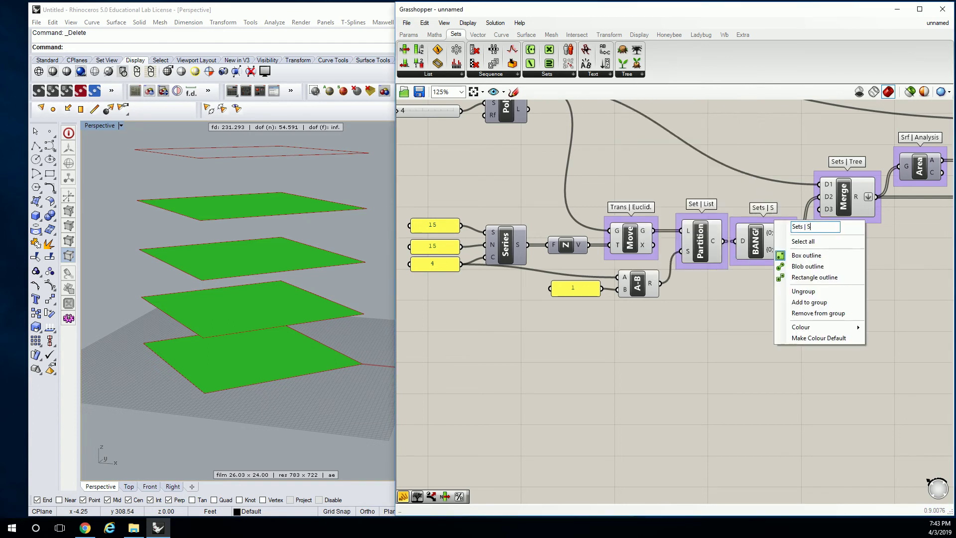
pyautogui.press('BackSpace')
pyautogui.write('Tree')
pyautogui.press('Return')
# Examine the floor outlines in the Rhino perspective view against the Explode Tree branches and Merge output
pyautogui.moveTo(894, 262); pyautogui.dragTo(853, 261, button='right')
pyautogui.click(730, 241)
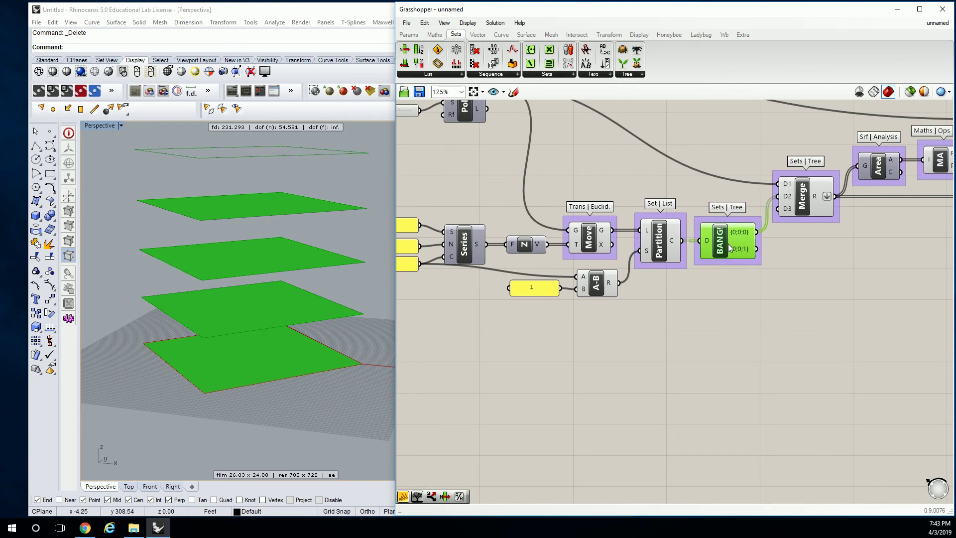
pyautogui.moveTo(378, 214); pyautogui.dragTo(298, 204, button='right')
pyautogui.click(703, 304)
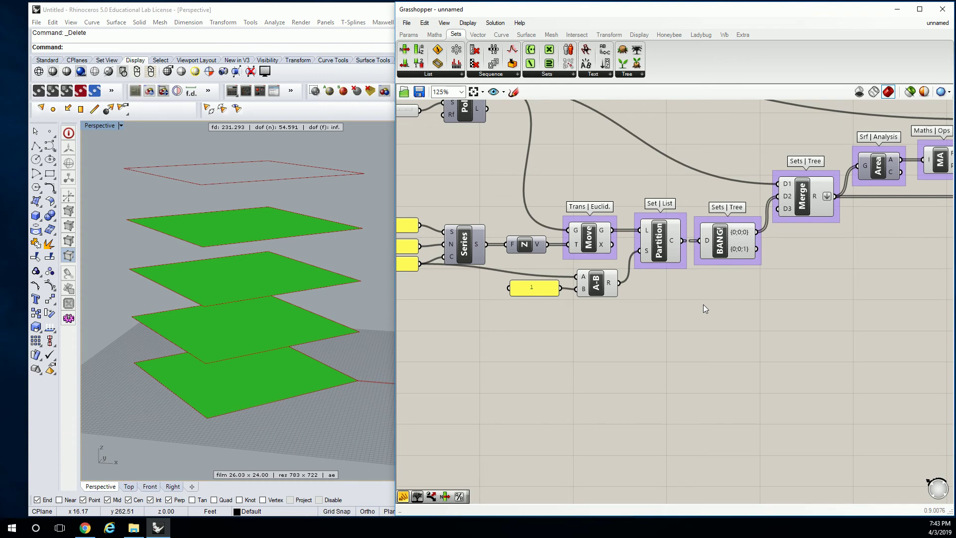
pyautogui.moveTo(769, 249); pyautogui.dragTo(686, 277, button='right')
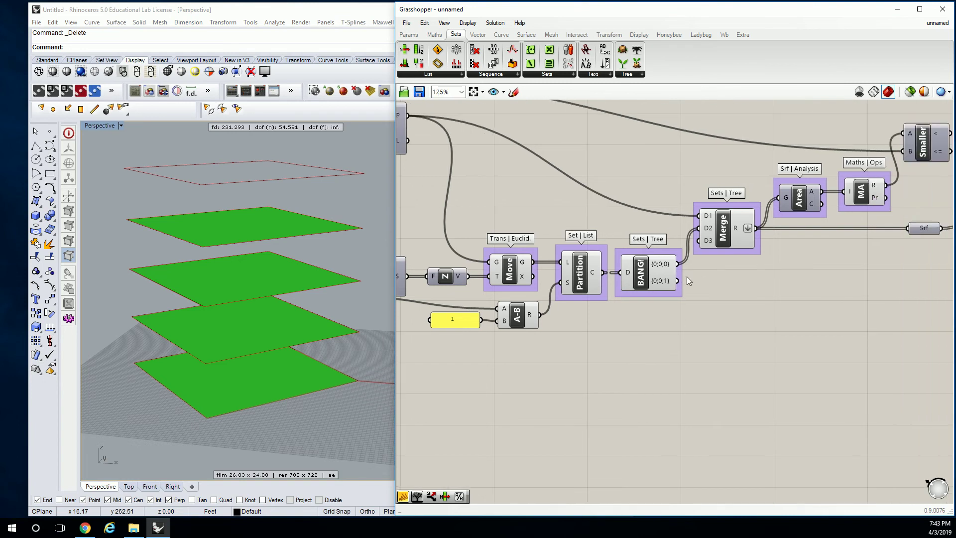
pyautogui.moveTo(667, 268)
pyautogui.moveTo(737, 233)
# Add a Loft component below the Area component and wire the Merge result into its curves input
pyautogui.click(528, 34)
pyautogui.click(520, 74)
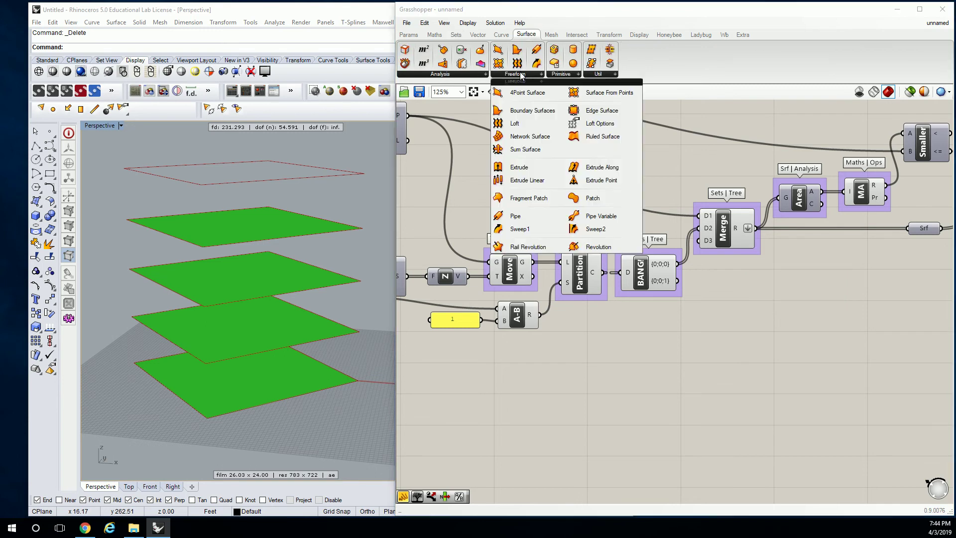
pyautogui.moveTo(748, 234); pyautogui.dragTo(759, 309)
pyautogui.moveTo(759, 308); pyautogui.dragTo(660, 287, button='right')
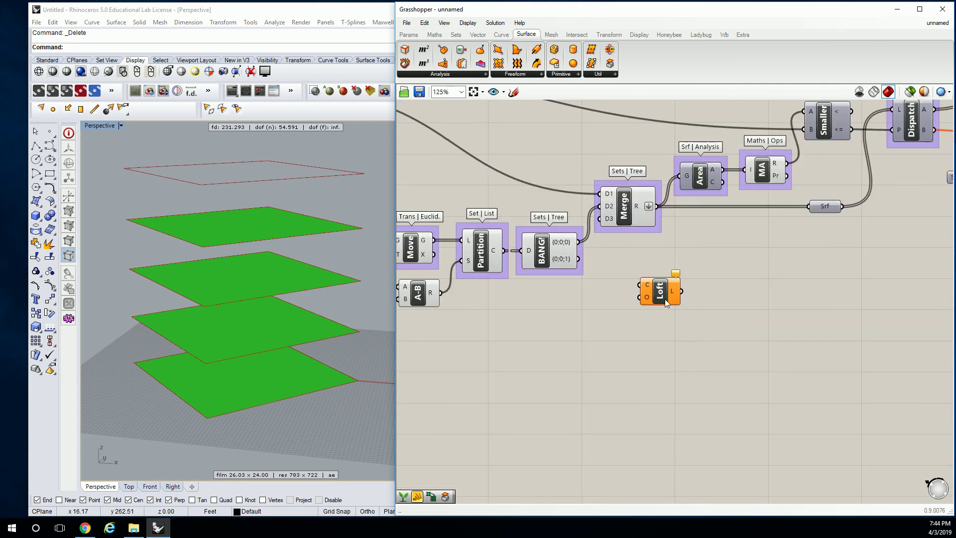
pyautogui.moveTo(660, 287); pyautogui.dragTo(710, 285)
pyautogui.moveTo(660, 208); pyautogui.dragTo(689, 280)
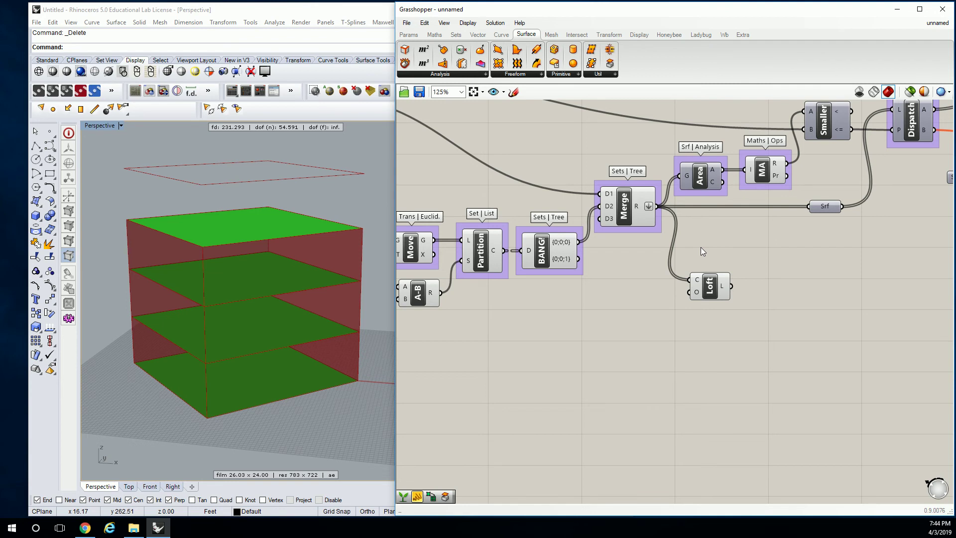
# Review the definition from Move through Partition List and Explode Tree to Merge, including the data in the {0;0;0} branch
pyautogui.scroll(-3, 697, 279)
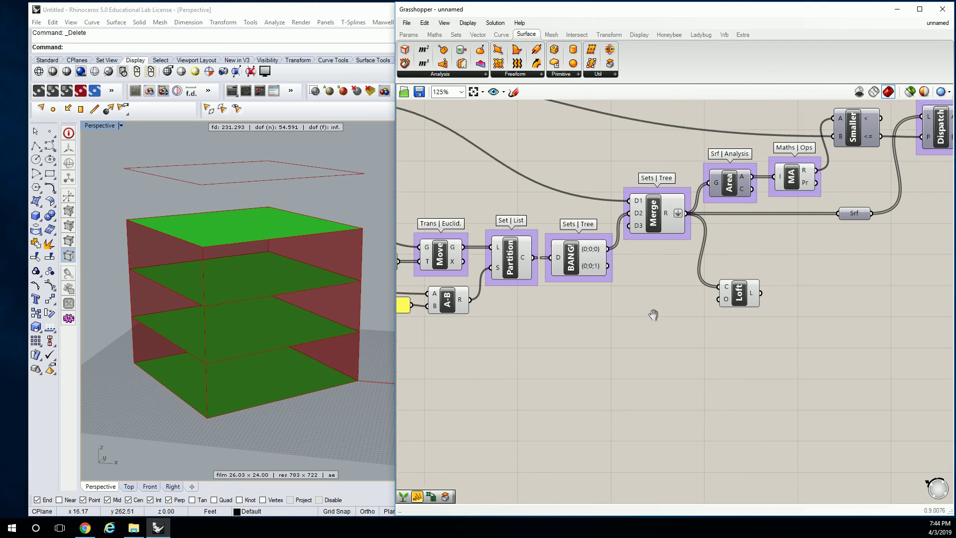
pyautogui.scroll(2, 691, 328)
pyautogui.moveTo(669, 308); pyautogui.dragTo(631, 273, button='right')
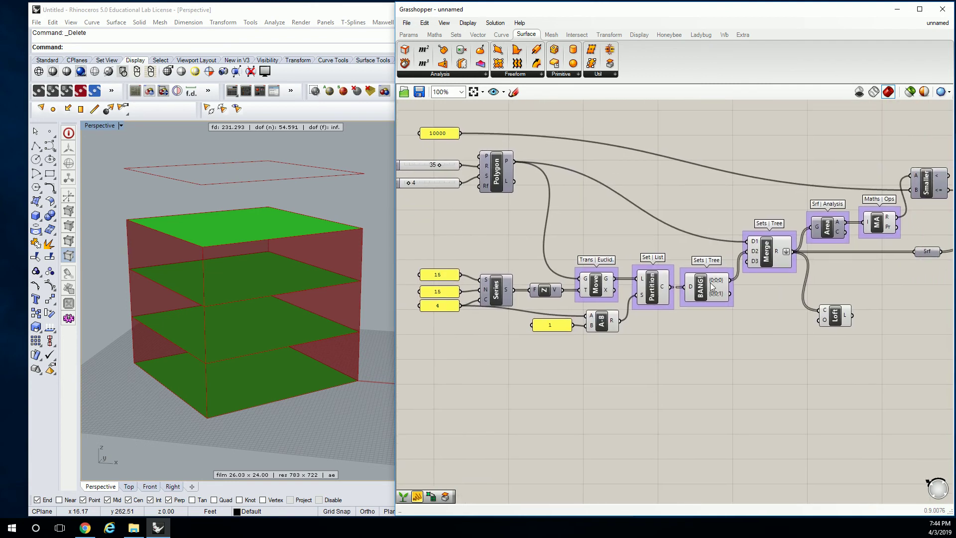
pyautogui.moveTo(712, 286)
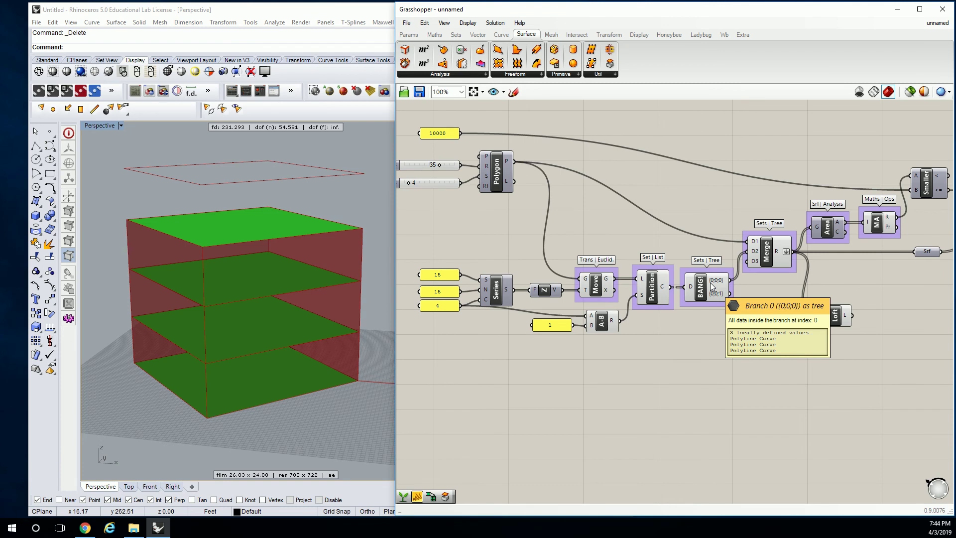
pyautogui.moveTo(607, 285)
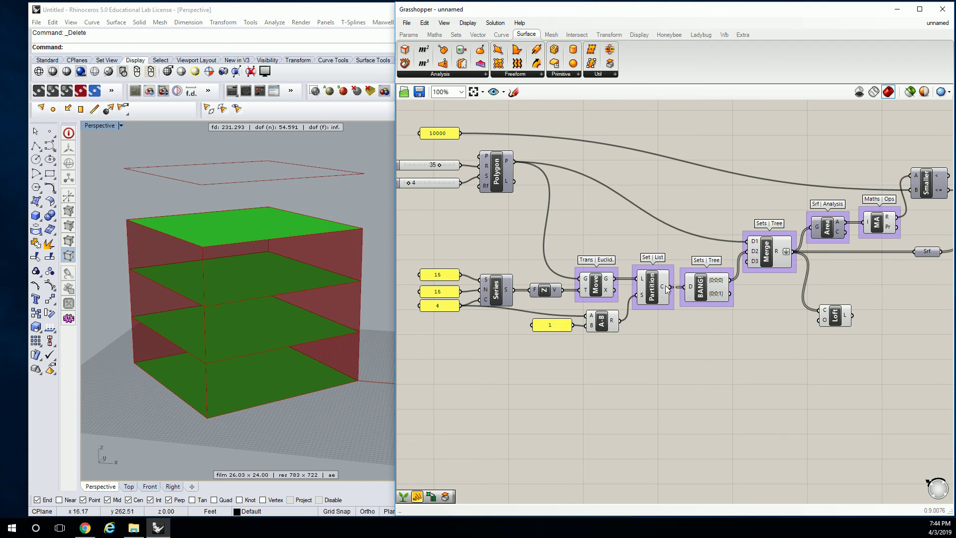
pyautogui.moveTo(665, 284)
pyautogui.moveTo(753, 252)
# Move the Loft component slightly up and disconnect the Merge result from its curves input
pyautogui.moveTo(833, 314); pyautogui.dragTo(840, 297)
pyautogui.click(834, 278)
pyautogui.rightClick(829, 294)
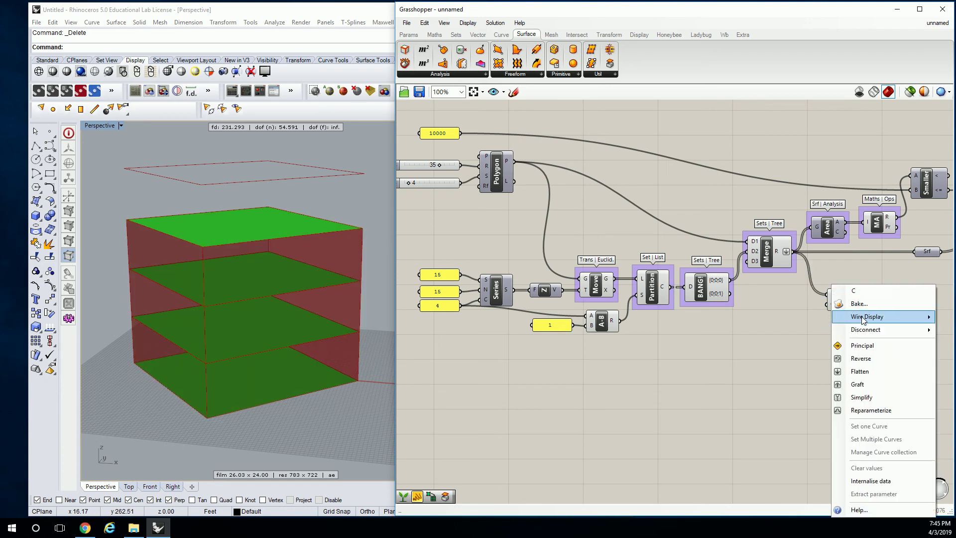
pyautogui.moveTo(805, 314); pyautogui.dragTo(807, 259, button='right')
pyautogui.rightClick(695, 256)
pyautogui.rightClick(807, 259)
pyautogui.moveTo(846, 300)
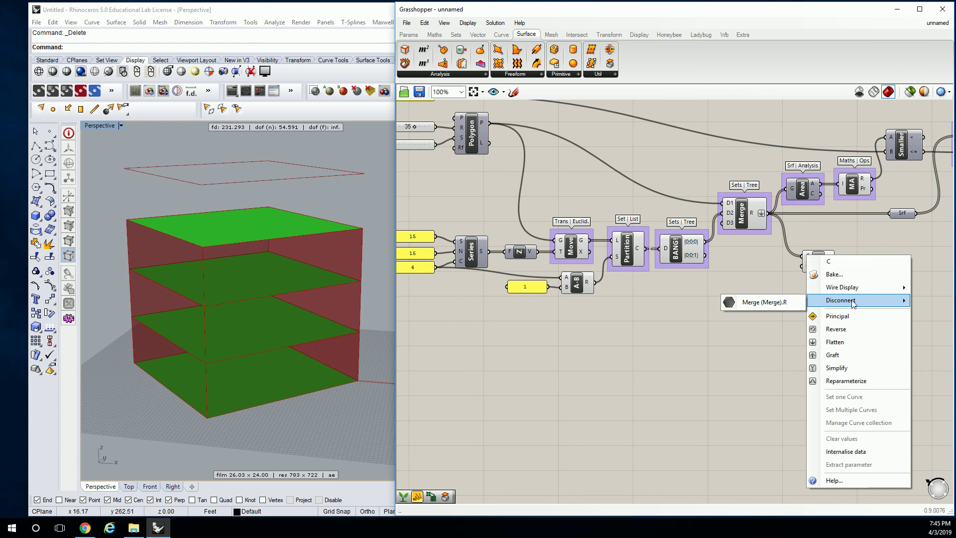
pyautogui.click(767, 302)
# Wire the base Polygon output into the Loft curves input and shift Loft slightly right
pyautogui.moveTo(730, 230); pyautogui.dragTo(718, 272, button='right')
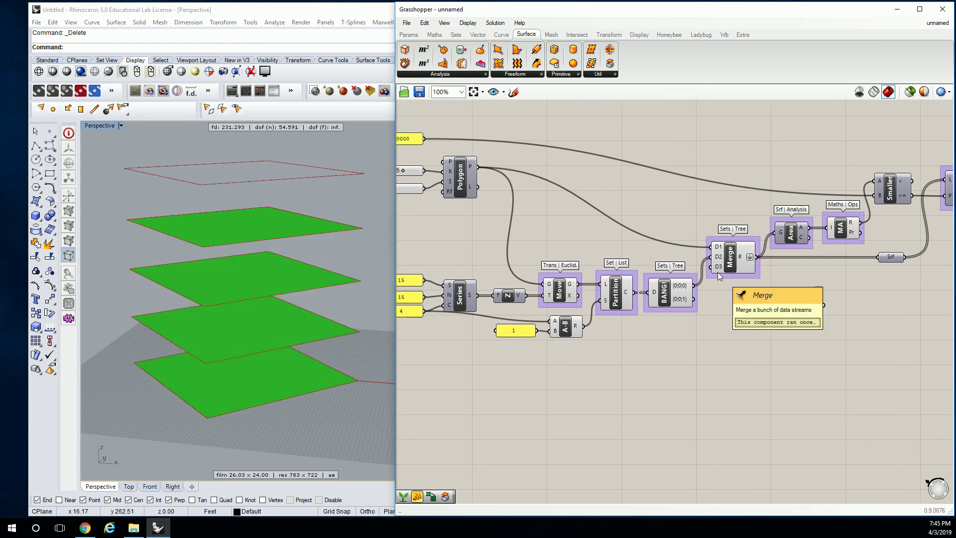
pyautogui.moveTo(641, 237); pyautogui.dragTo(655, 232, button='right')
pyautogui.click(480, 170)
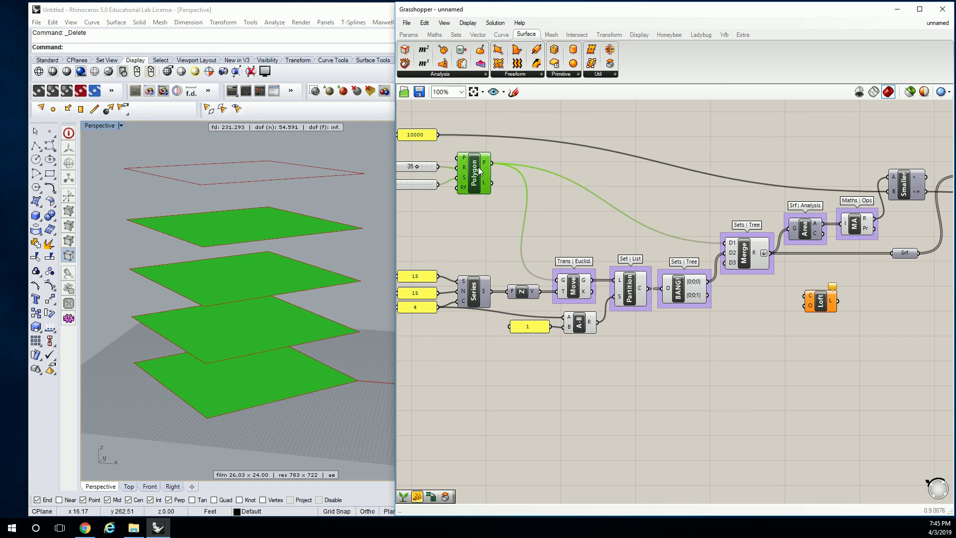
pyautogui.click(725, 302)
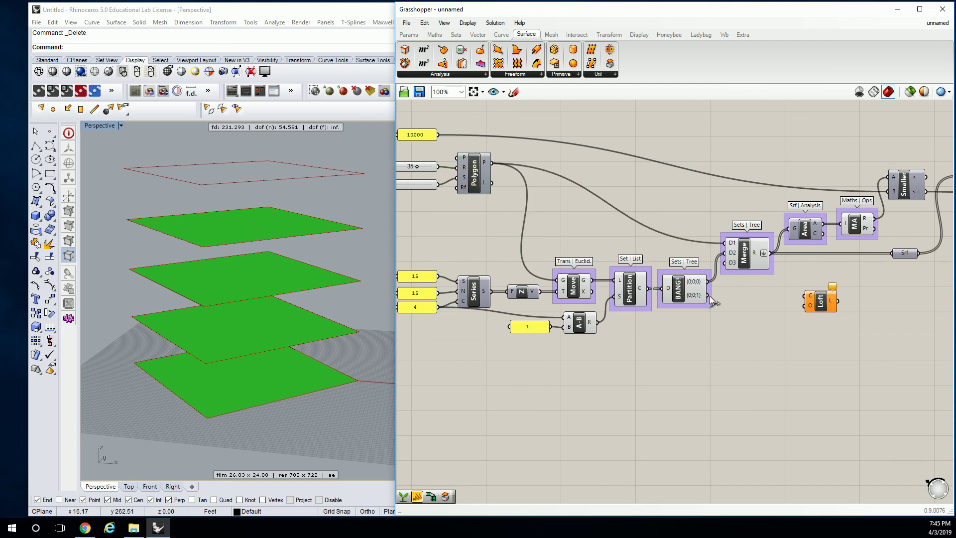
pyautogui.moveTo(711, 298); pyautogui.dragTo(747, 332)
pyautogui.write('Delete')
pyautogui.moveTo(493, 163); pyautogui.dragTo(825, 301)
pyautogui.click(818, 304)
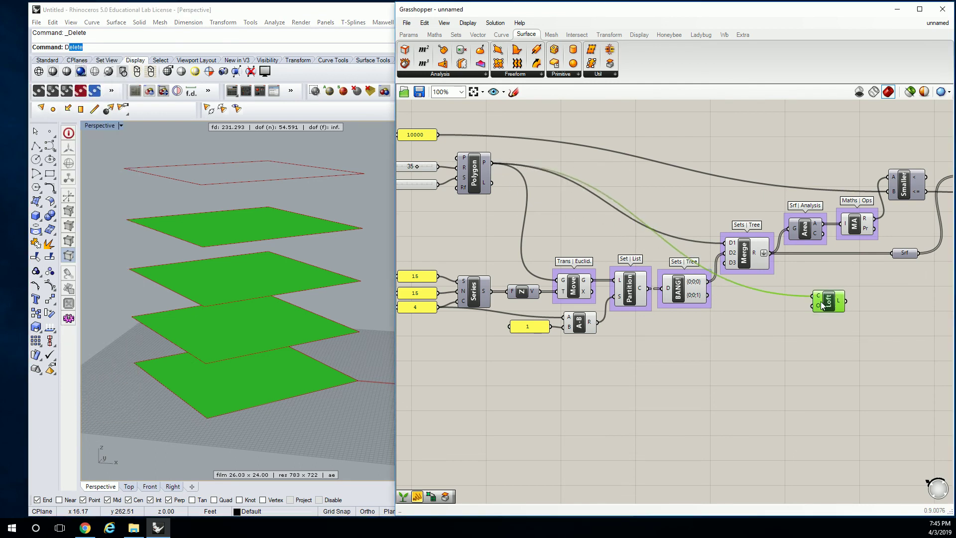
# Wire the {0;0;1} branch of Explode Tree into the Loft curves input as well, keeping the Polygon connection
pyautogui.keyDown('shift'); pyautogui.moveTo(707, 295); pyautogui.dragTo(820, 298); pyautogui.keyUp('shift')
pyautogui.moveTo(840, 305)
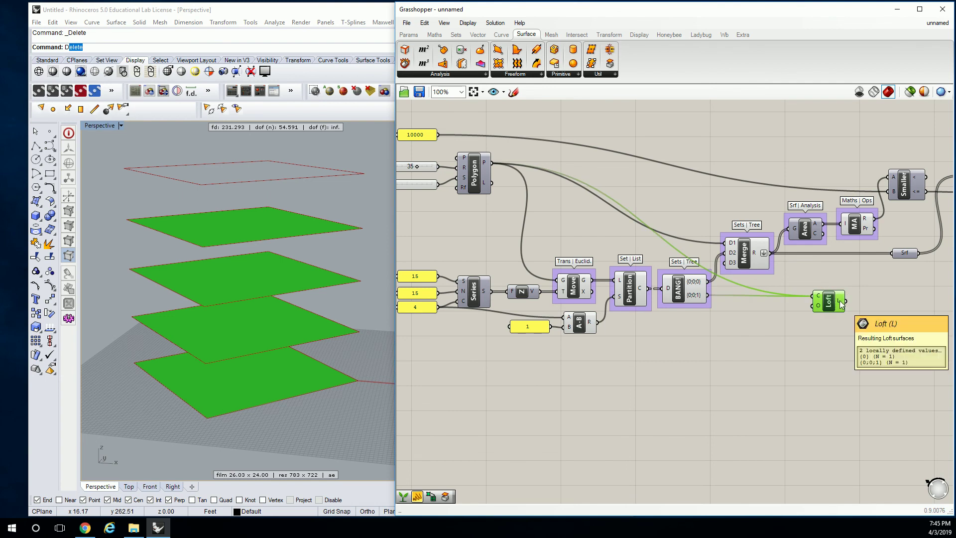
# Attach a Panel to the Loft output and check the data of the Loft, {0;0;1} branch and Polygon outputs
pyautogui.moveTo(841, 305); pyautogui.dragTo(766, 300, button='right')
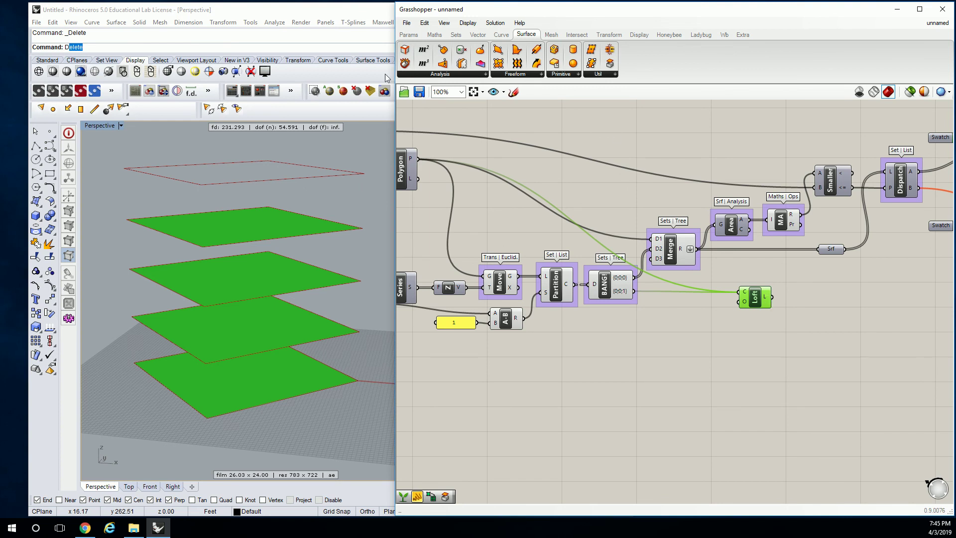
pyautogui.click(408, 34)
pyautogui.moveTo(527, 65); pyautogui.dragTo(838, 314)
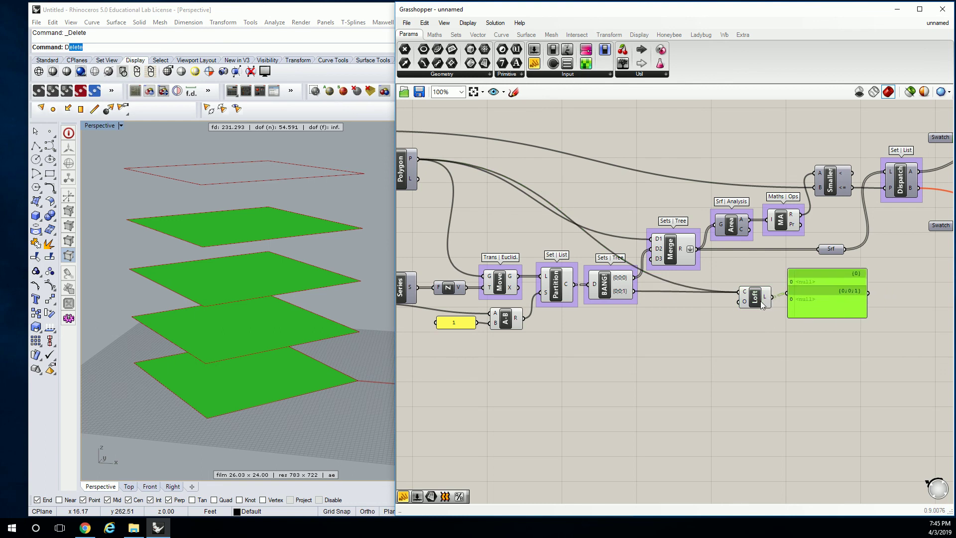
pyautogui.moveTo(767, 301)
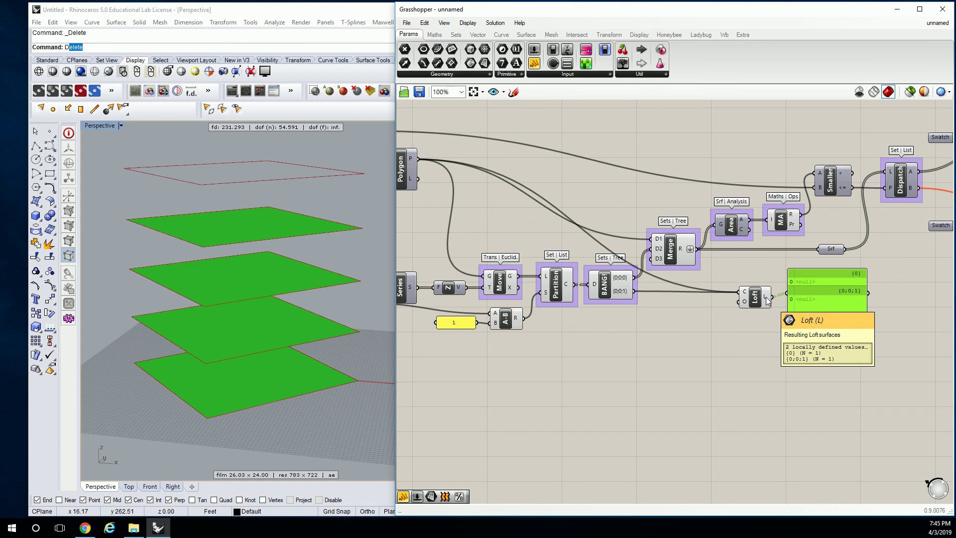
pyautogui.moveTo(626, 295)
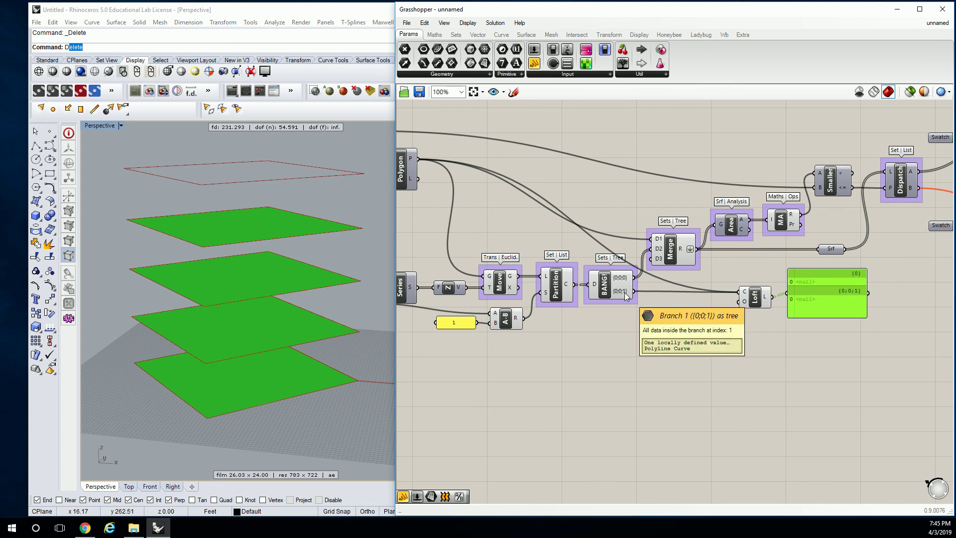
pyautogui.moveTo(437, 185); pyautogui.dragTo(548, 191, button='right')
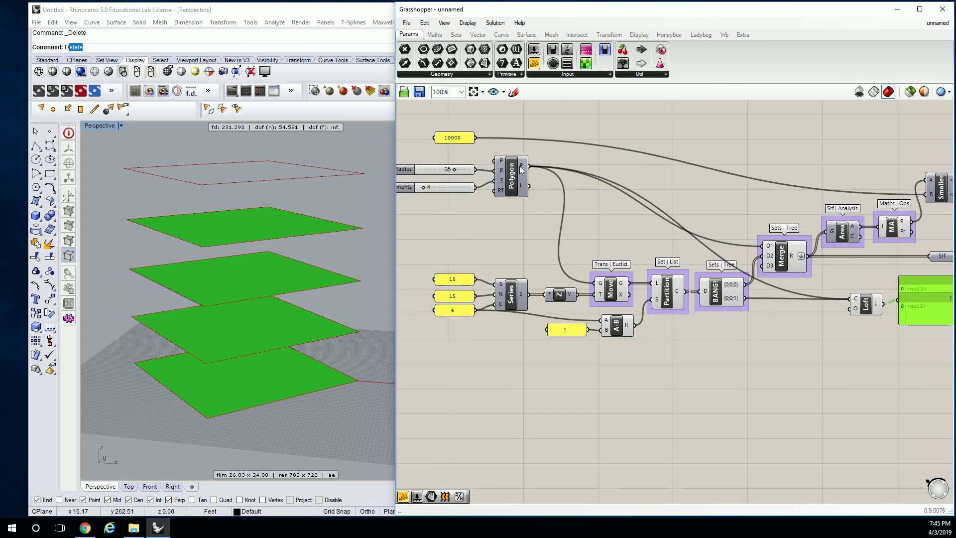
pyautogui.moveTo(521, 170)
pyautogui.moveTo(885, 302); pyautogui.dragTo(697, 276, button='right')
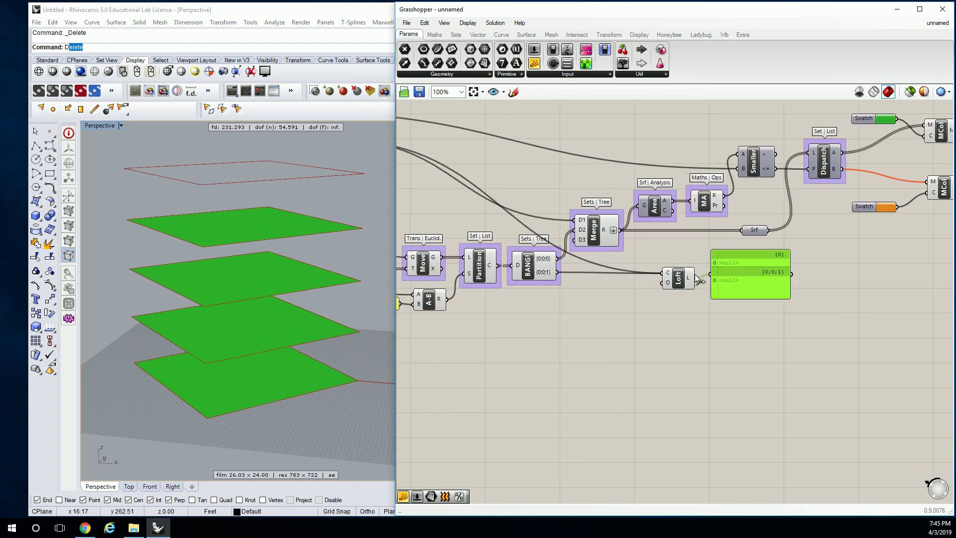
# Shift the Panel slightly away from the Loft component and flatten the Loft curves input
pyautogui.moveTo(748, 278)
pyautogui.mouseDown()
pyautogui.moveTo(734, 299)
pyautogui.moveTo(734, 286)
pyautogui.mouseUp()
pyautogui.rightClick(691, 324)
pyautogui.rightClick(671, 274)
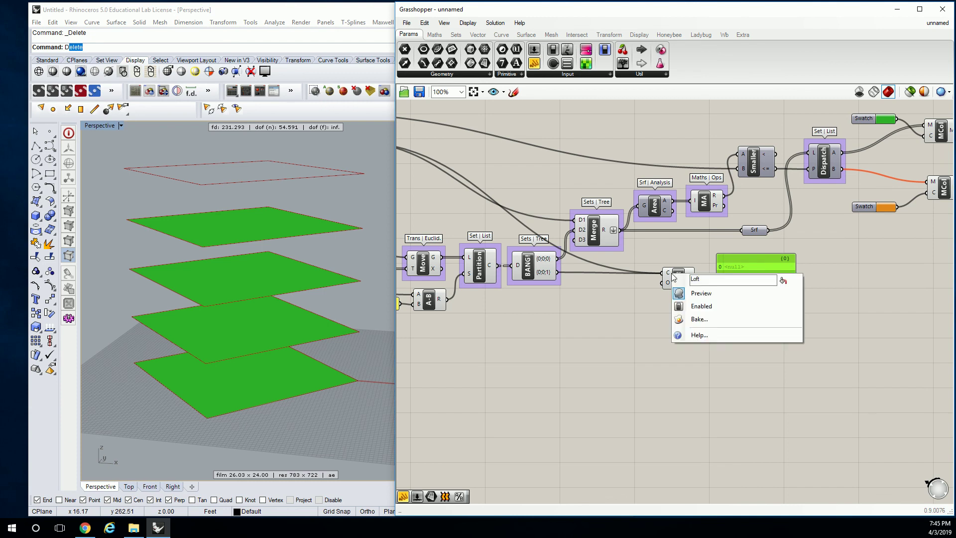
pyautogui.click(665, 273)
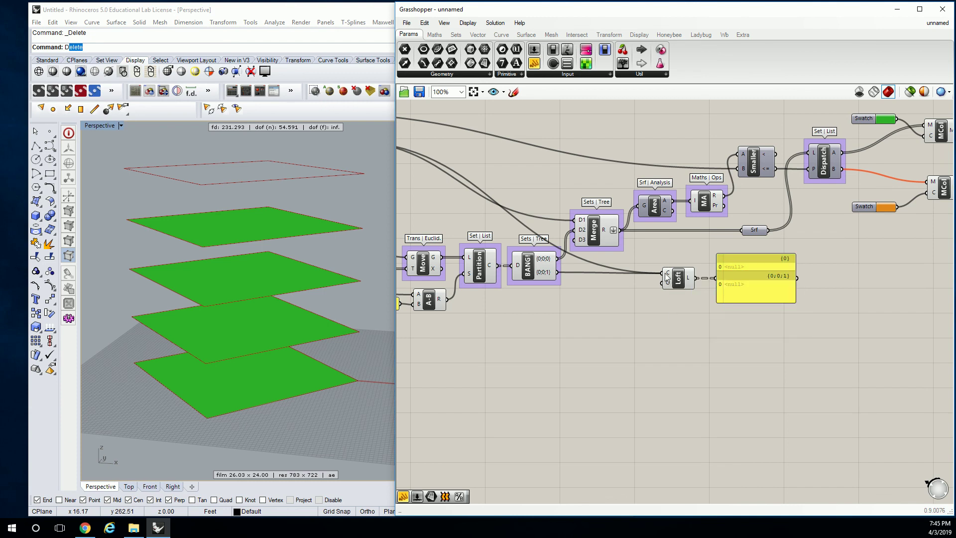
pyautogui.rightClick(667, 272)
pyautogui.click(699, 358)
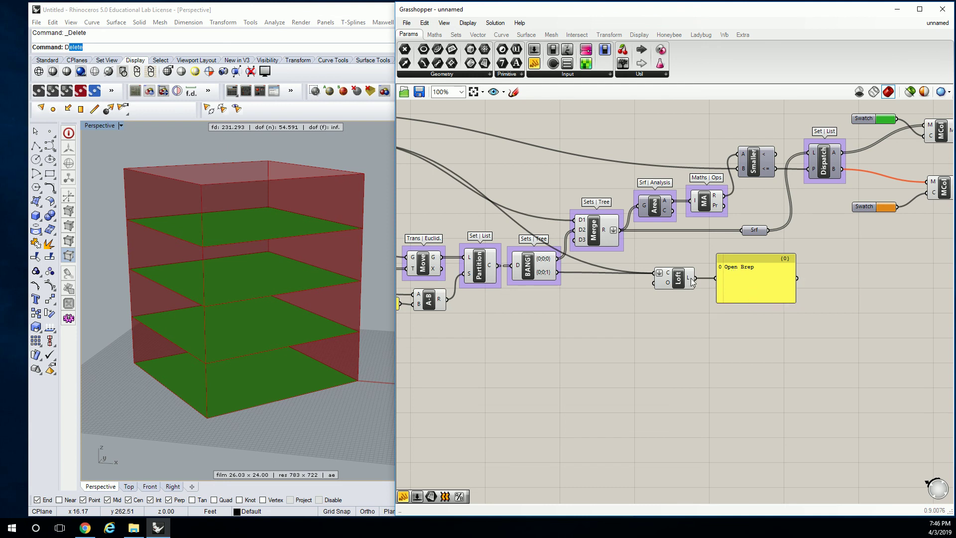
pyautogui.moveTo(670, 275)
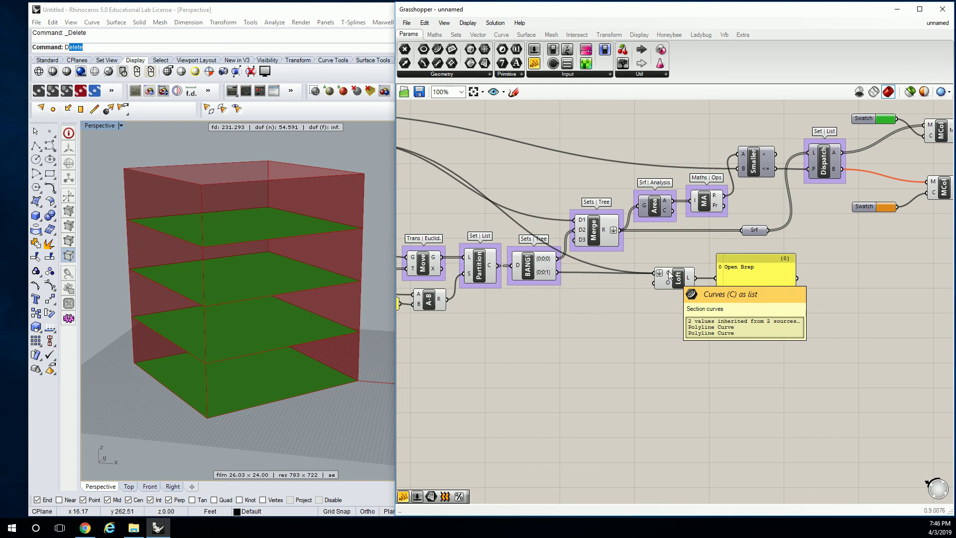
pyautogui.scroll(-2, 670, 274)
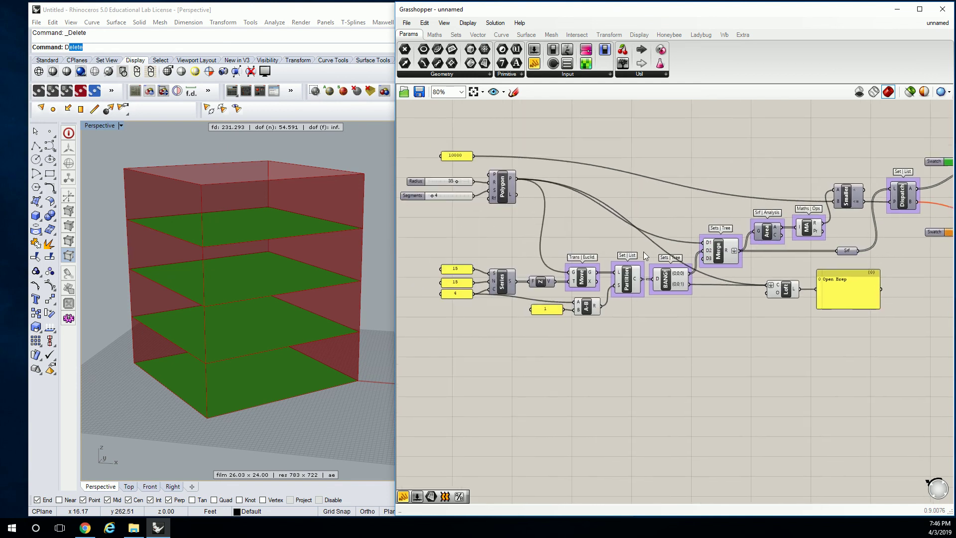